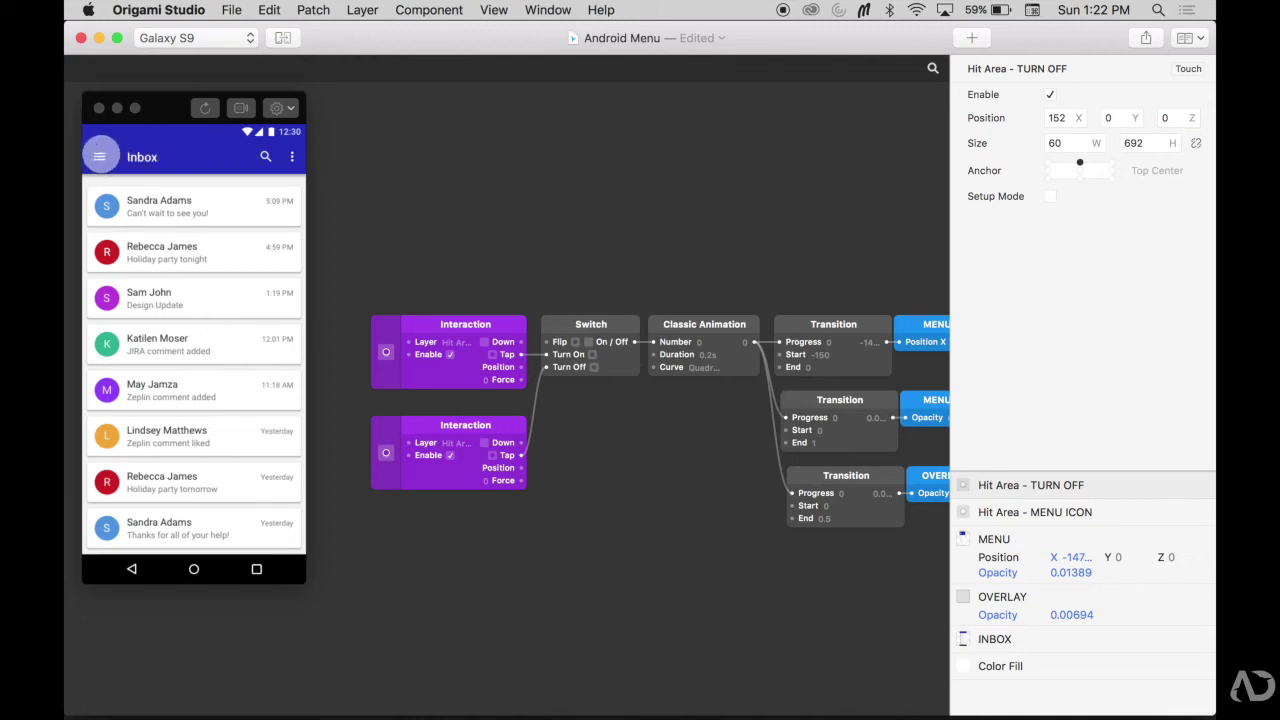
click(100, 156)
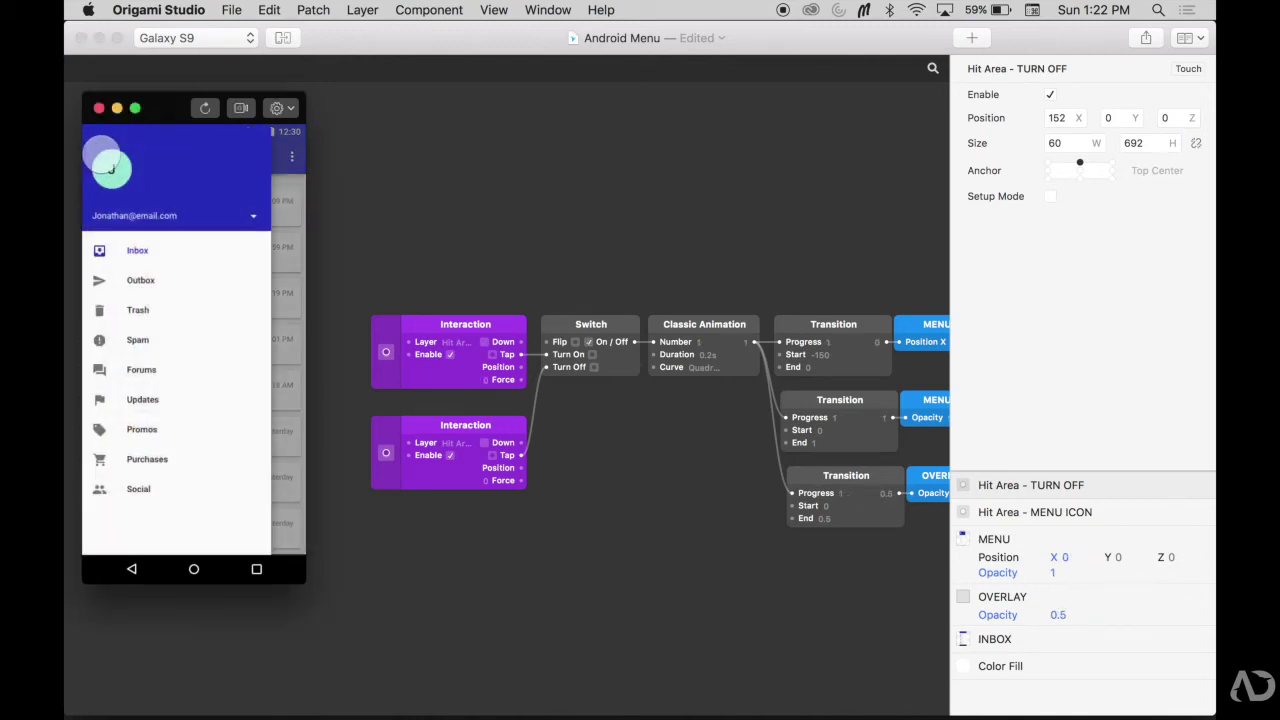
Step: Demo the finished drawer opening and closing, then bring up Origami Studio's Android Menu document
click(284, 212)
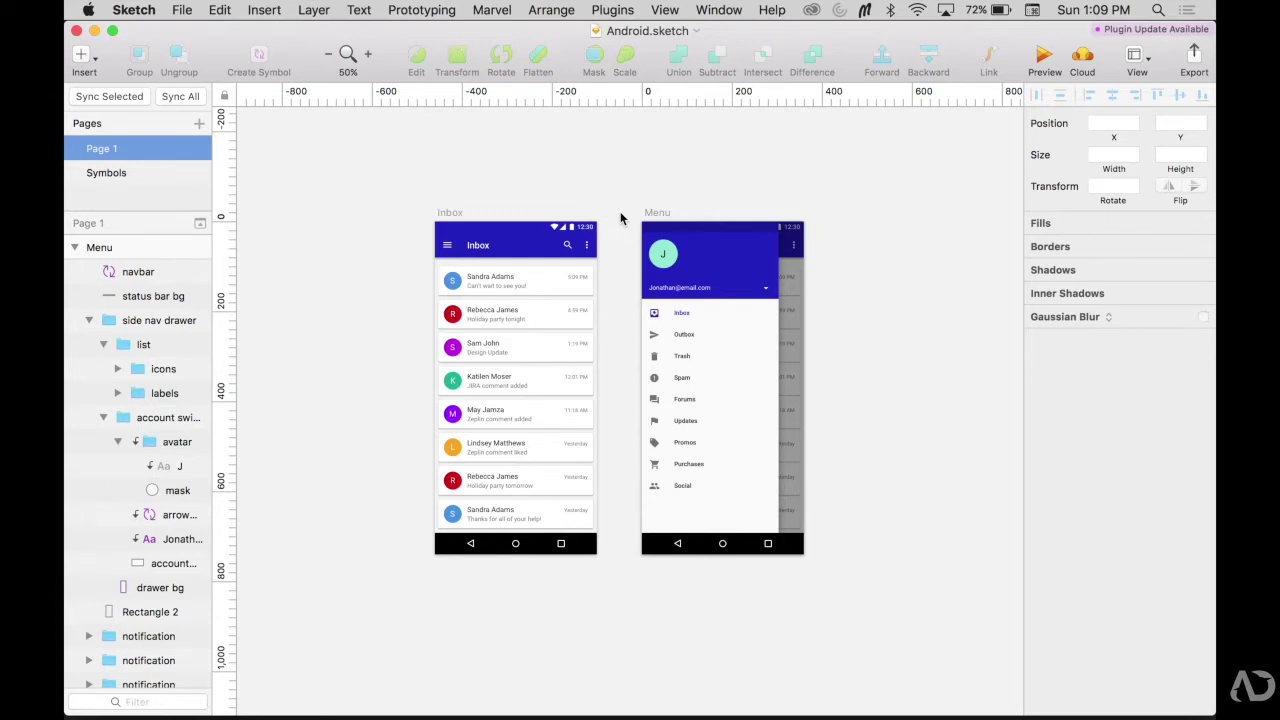
key(super+Tab)
key(super+Tab)
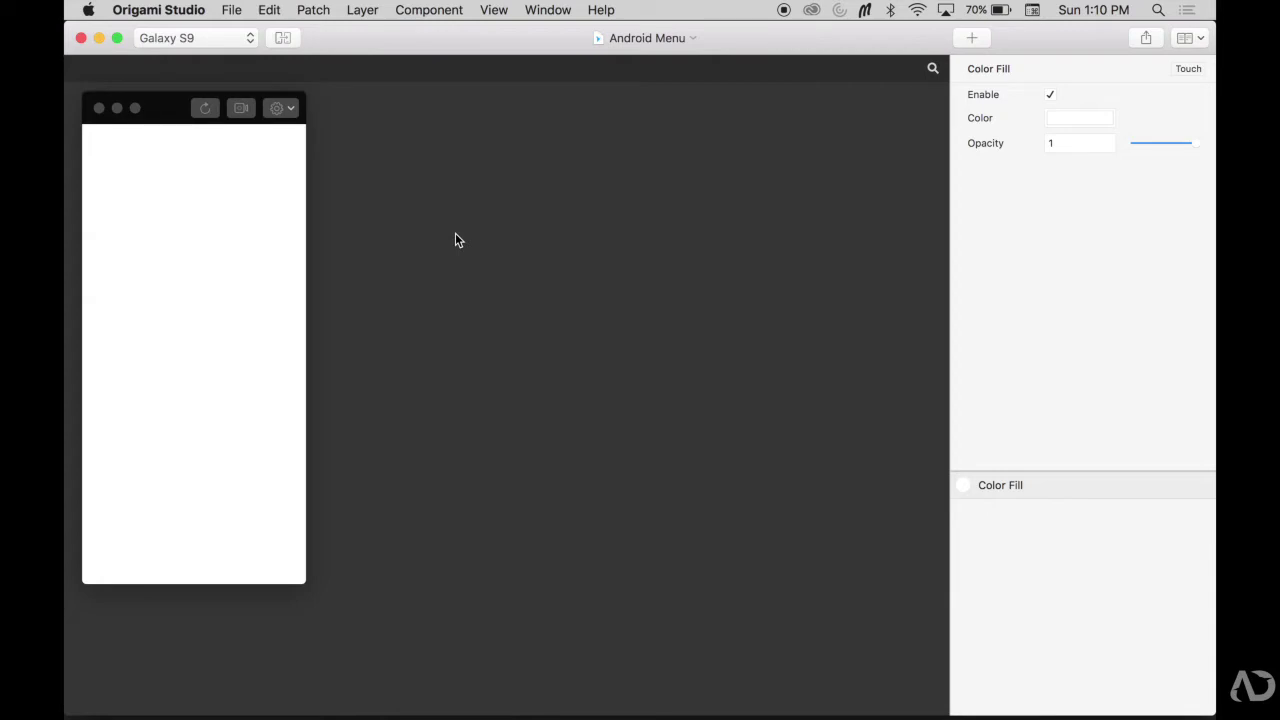
Step: Select the Inbox screen's layers in Sketch, from navbar down to BACKGROUND, and paste them into Origami Studio
key(super+Tab)
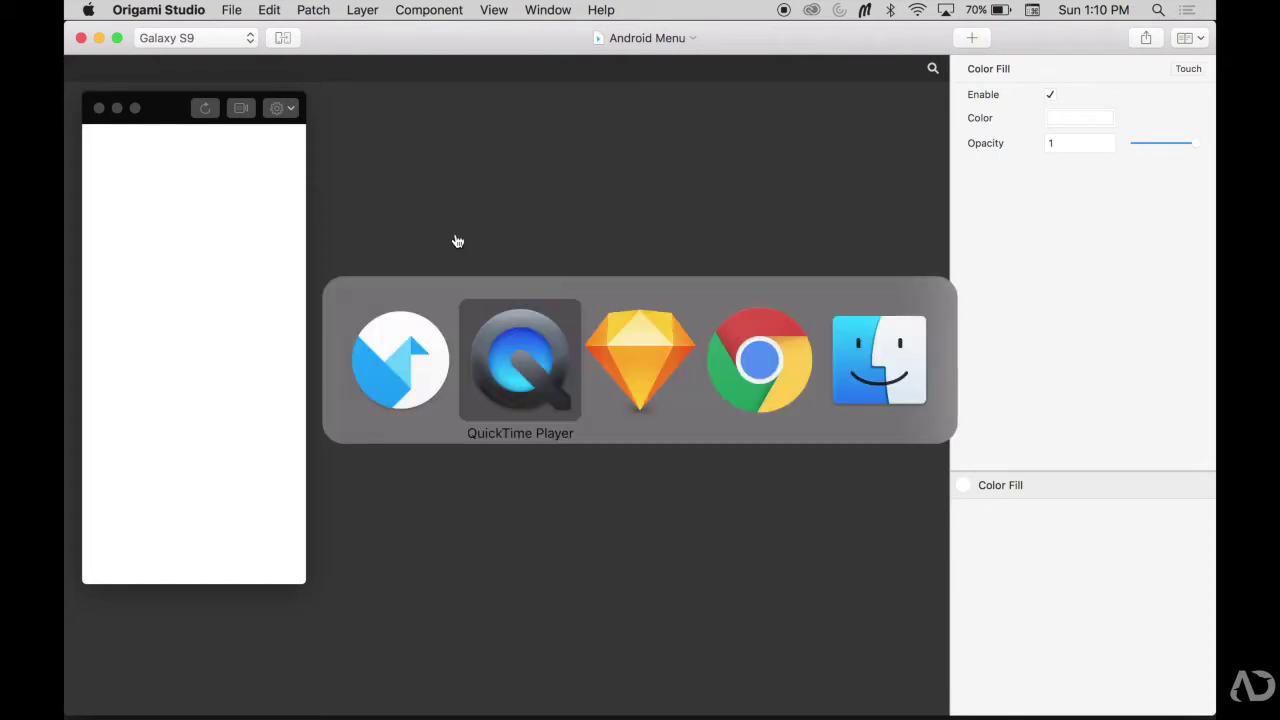
key(super+Tab)
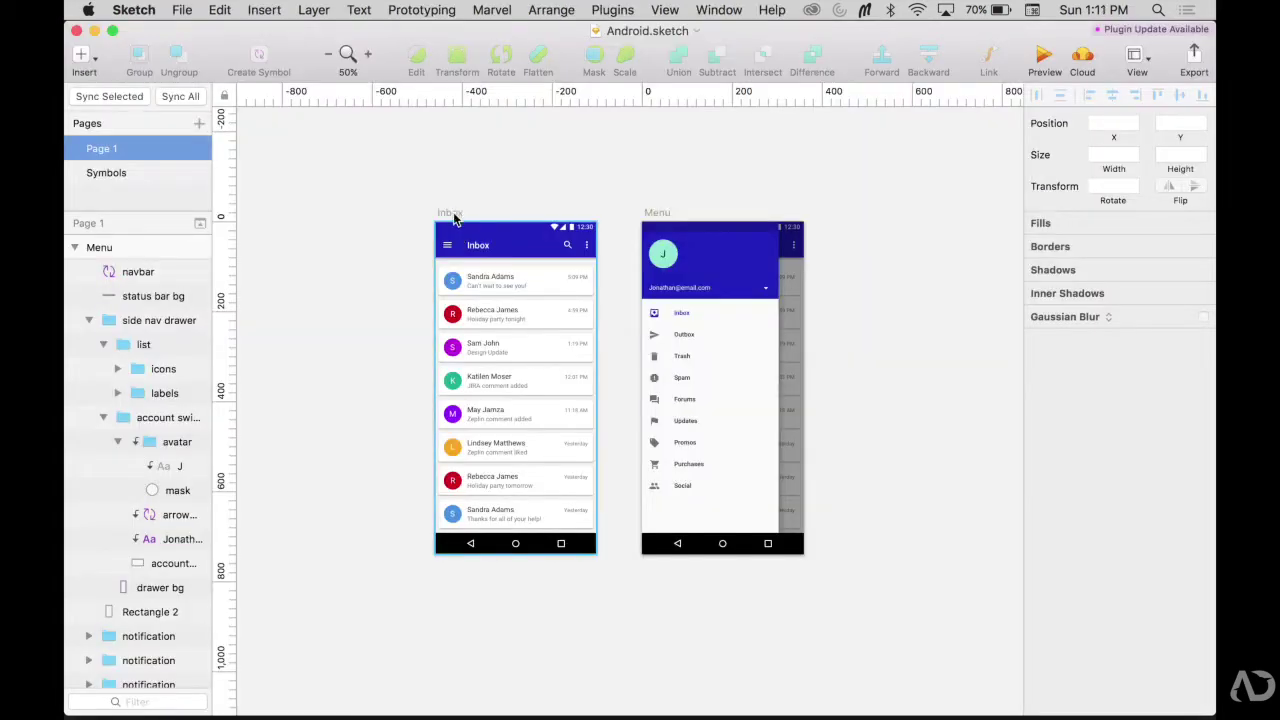
click(453, 219)
scroll(151, 510, down, 1)
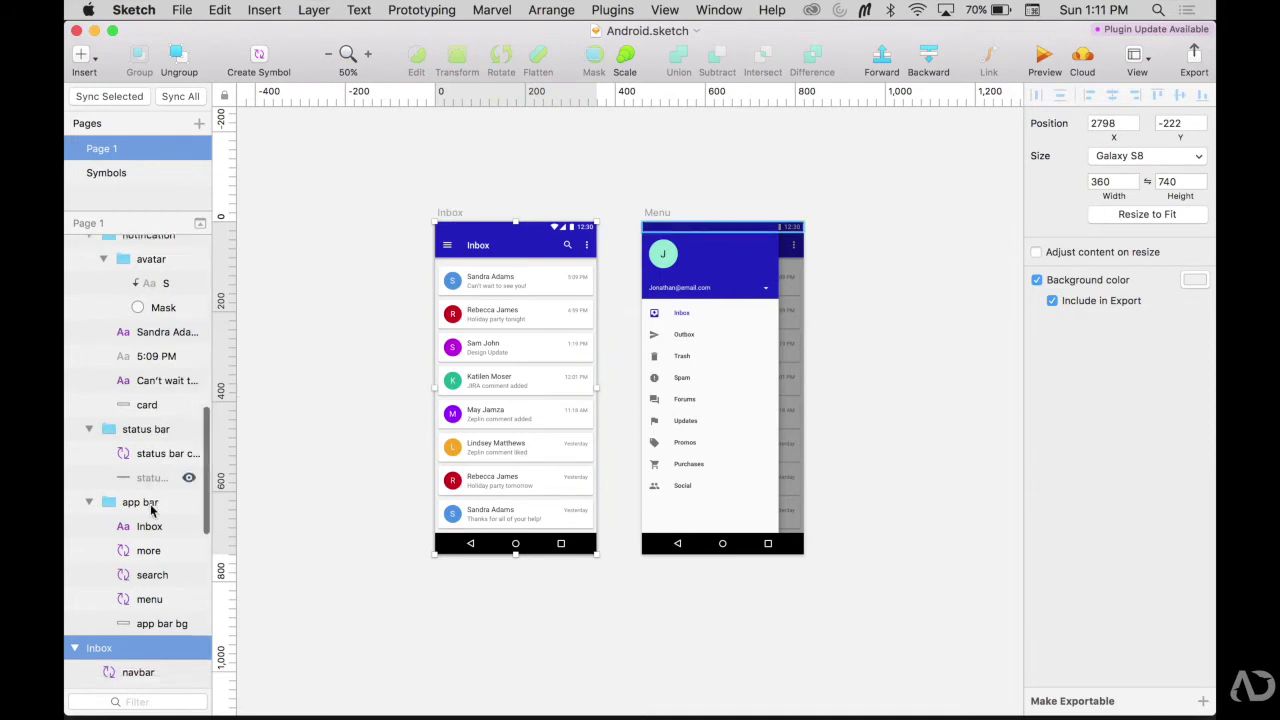
scroll(151, 510, down, 3)
click(142, 540)
scroll(150, 612, down, 5)
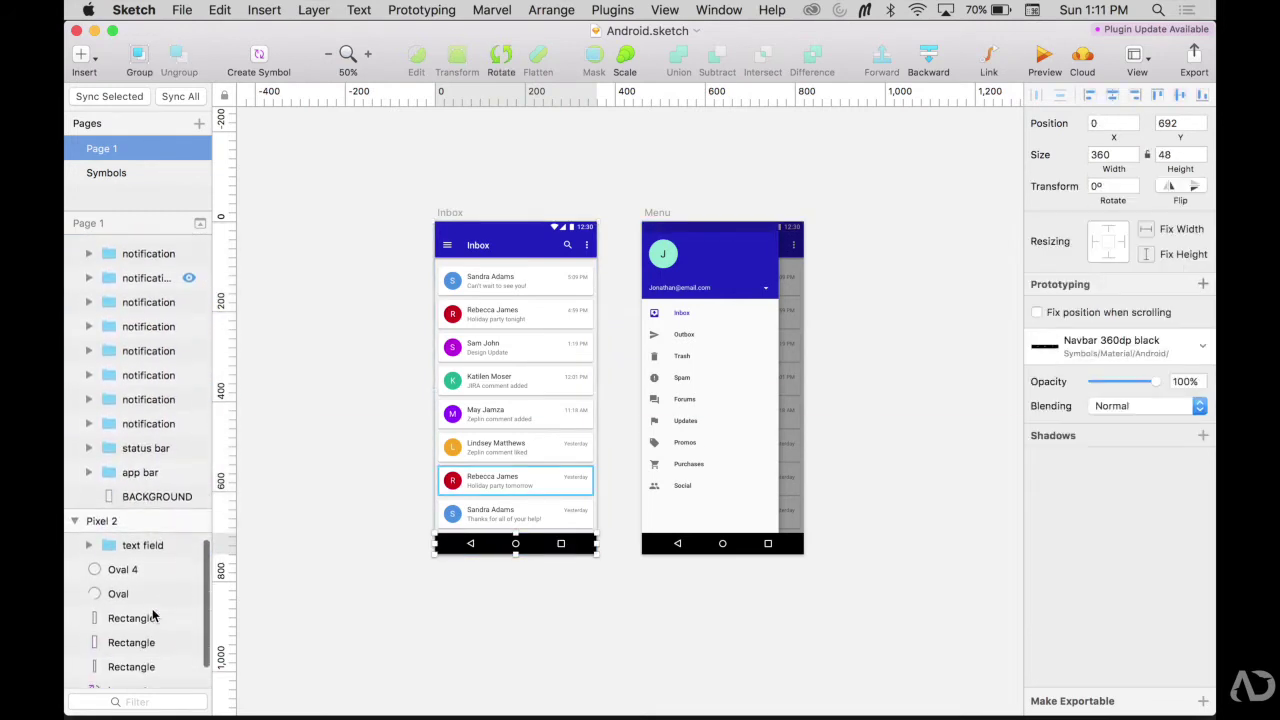
scroll(153, 612, up, 1)
shift+click(143, 512)
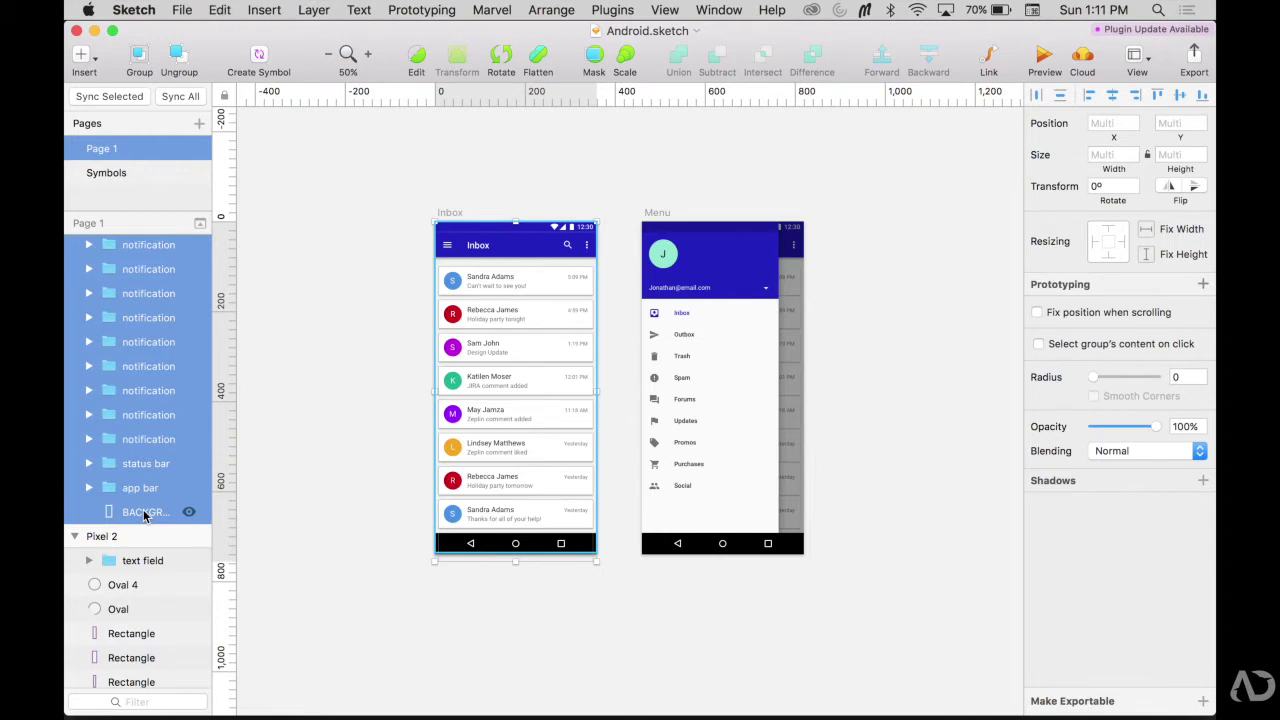
key(super+Tab)
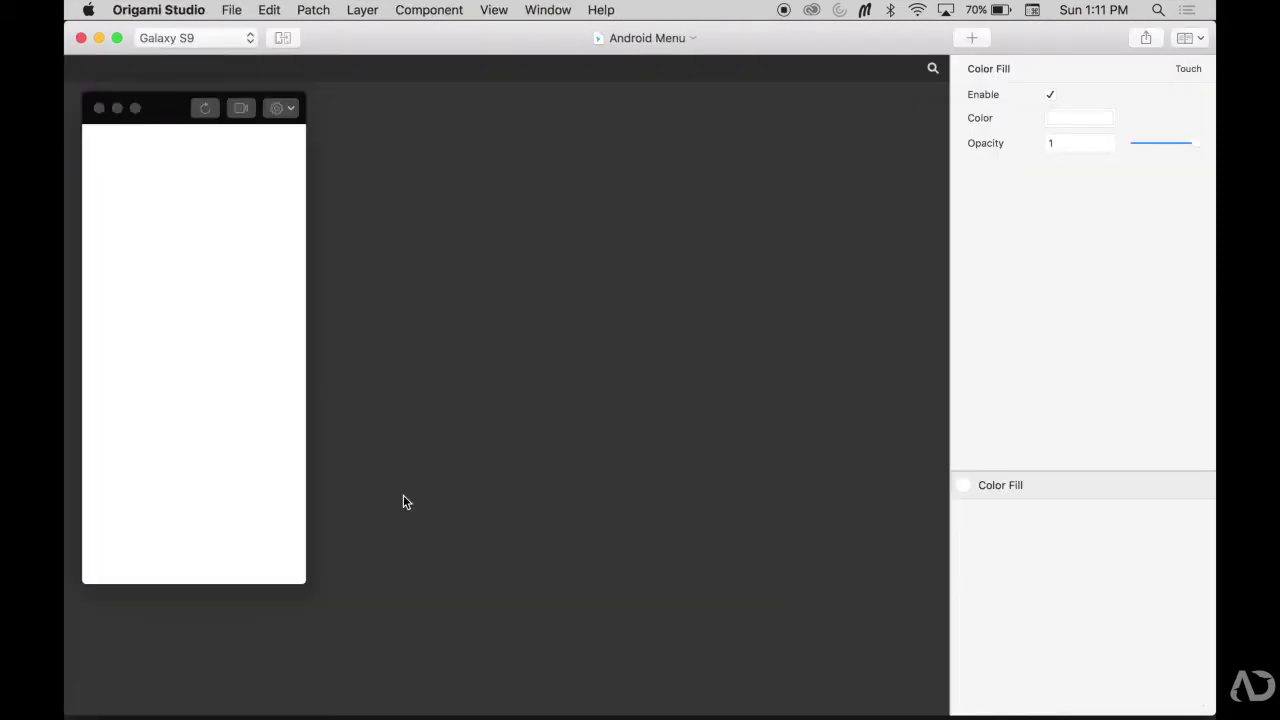
key(super+v)
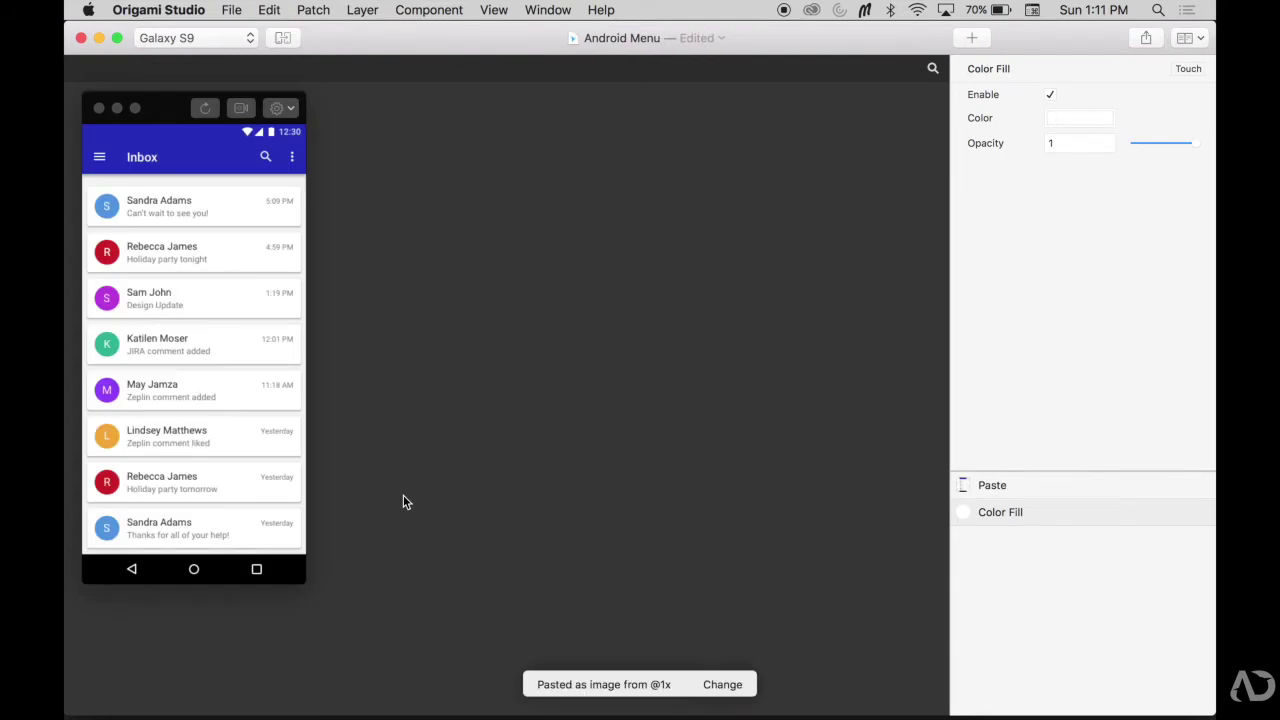
Step: Rename the pasted Inbox image layer to INBOX after checking its visibility toggle
click(1021, 485)
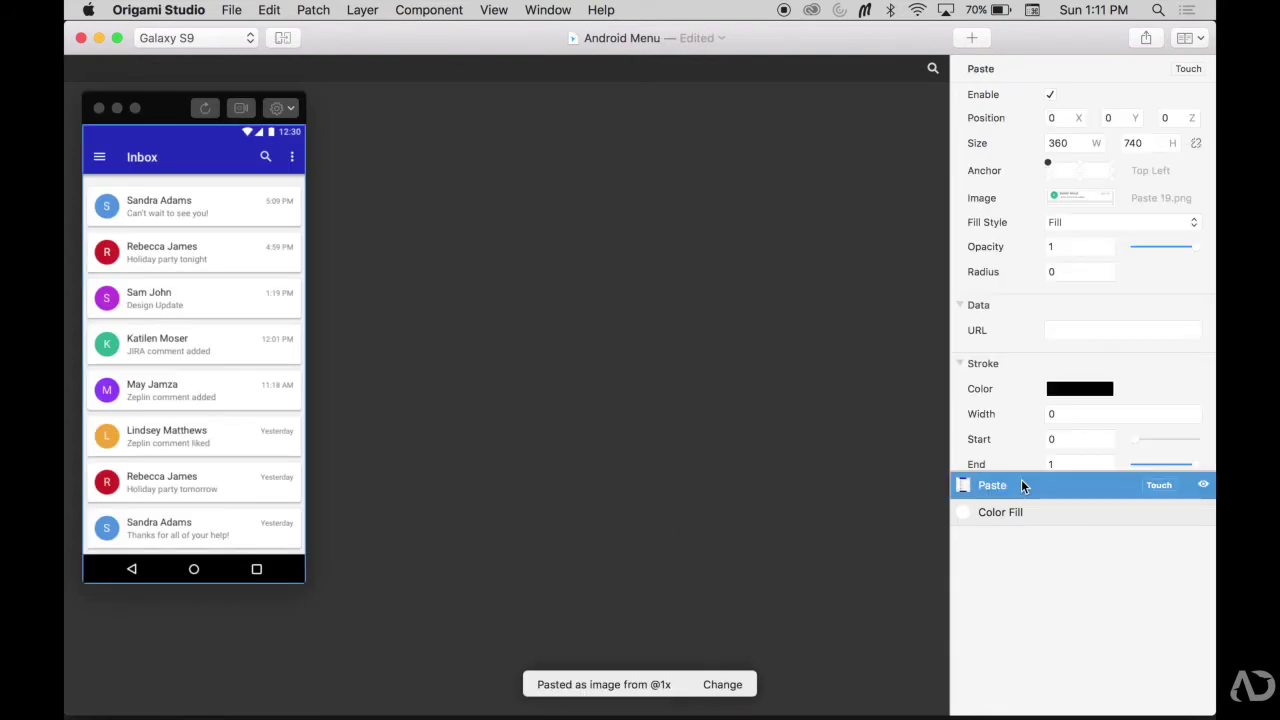
click(1205, 486)
click(1205, 486)
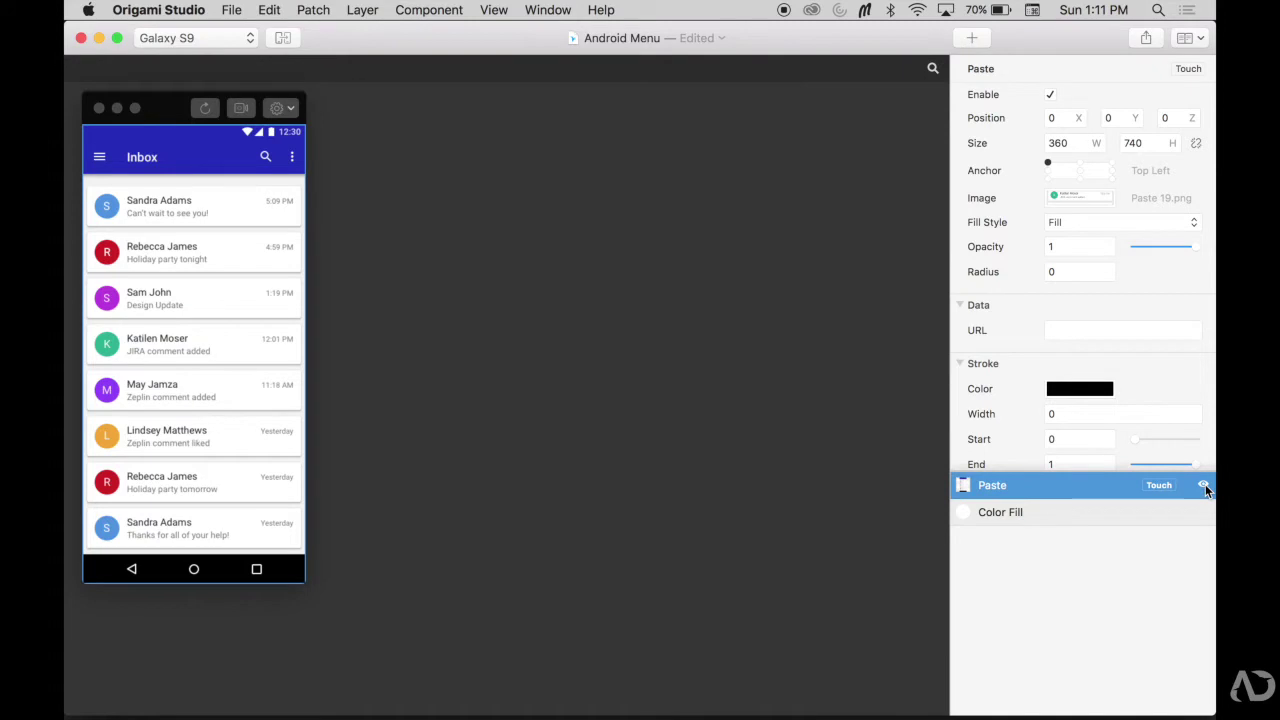
double_click(991, 486)
text(INBOX)
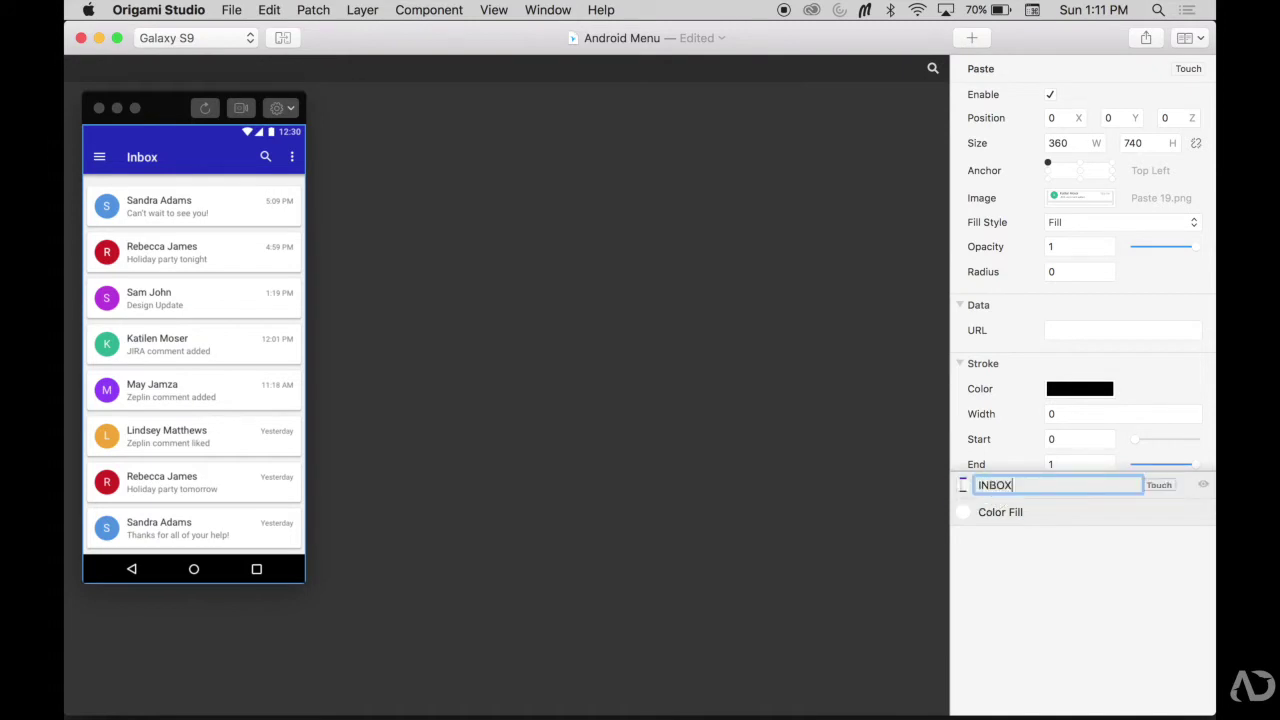
key(Return)
key(super+Tab)
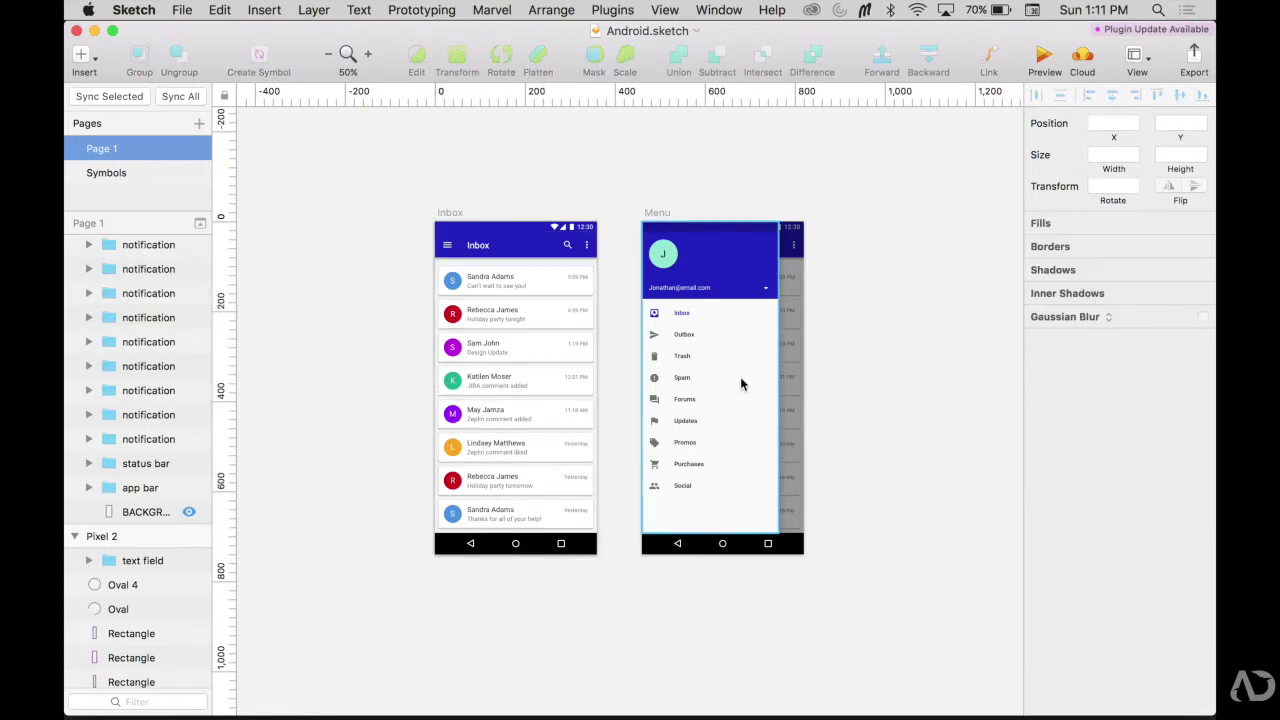
Step: Paste Sketch's side nav drawer group into Origami Studio as a second image layer
click(740, 384)
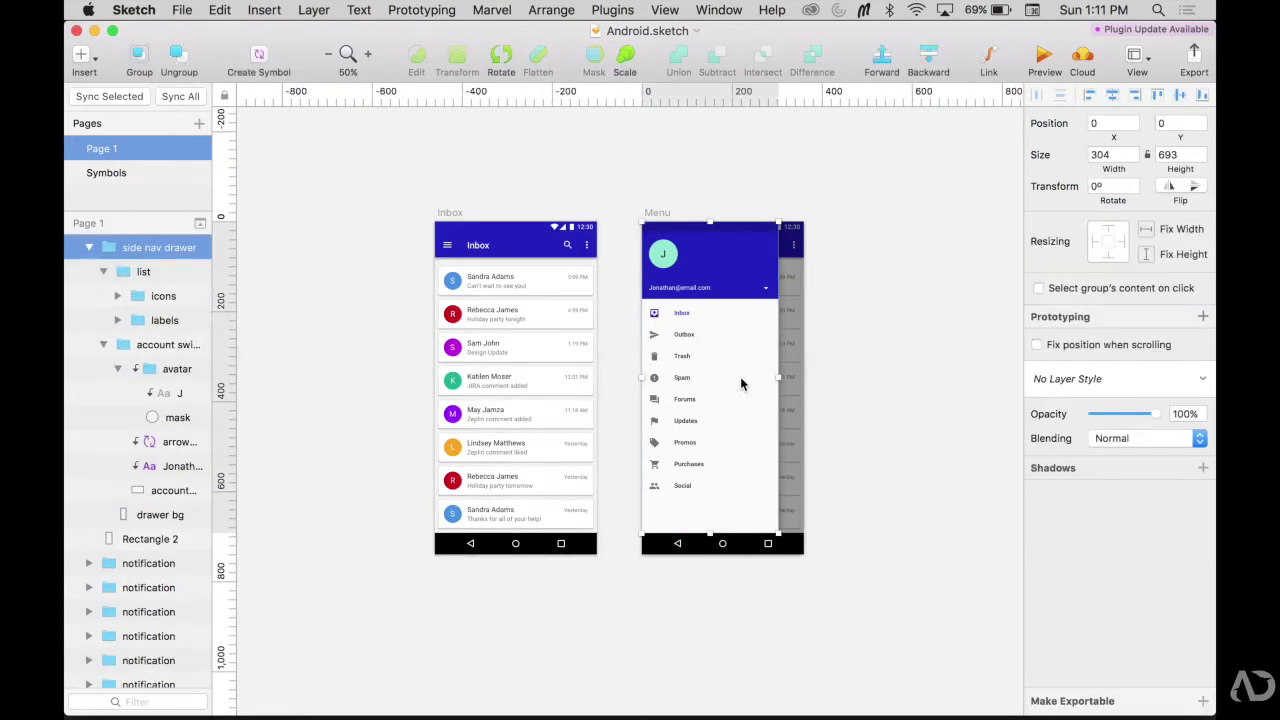
double_click(741, 380)
key(super+Tab)
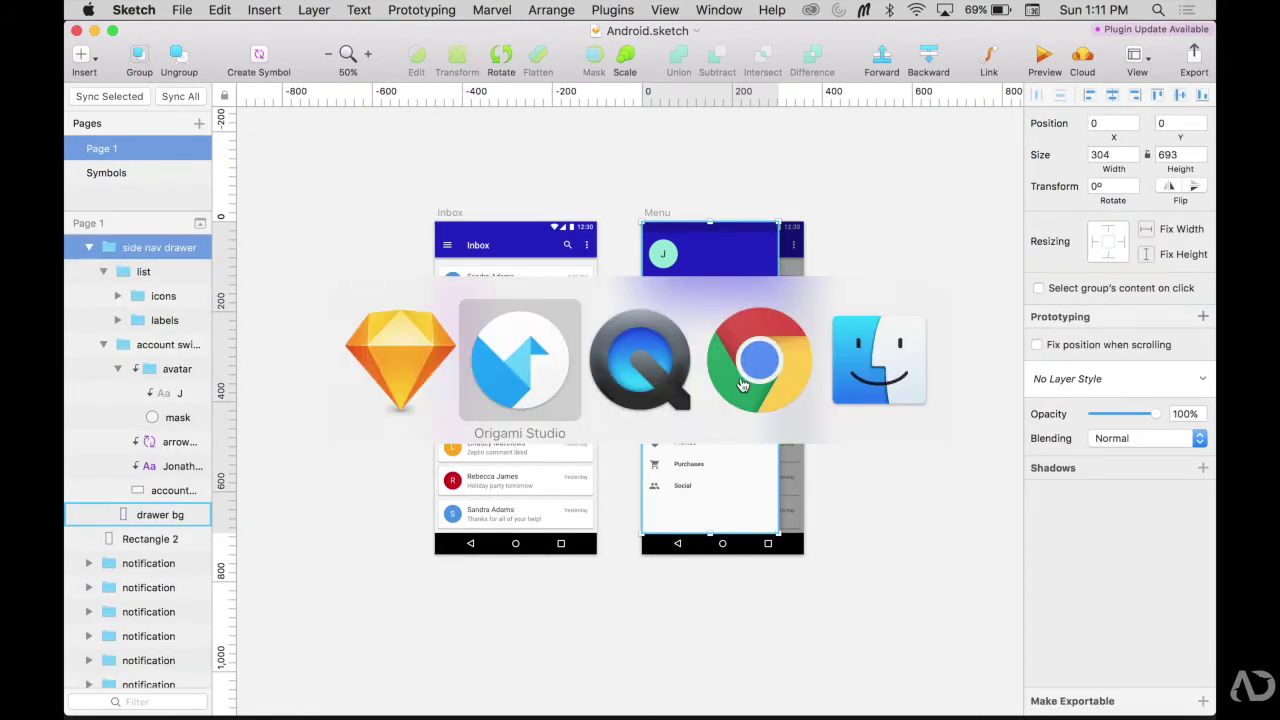
key(super+v)
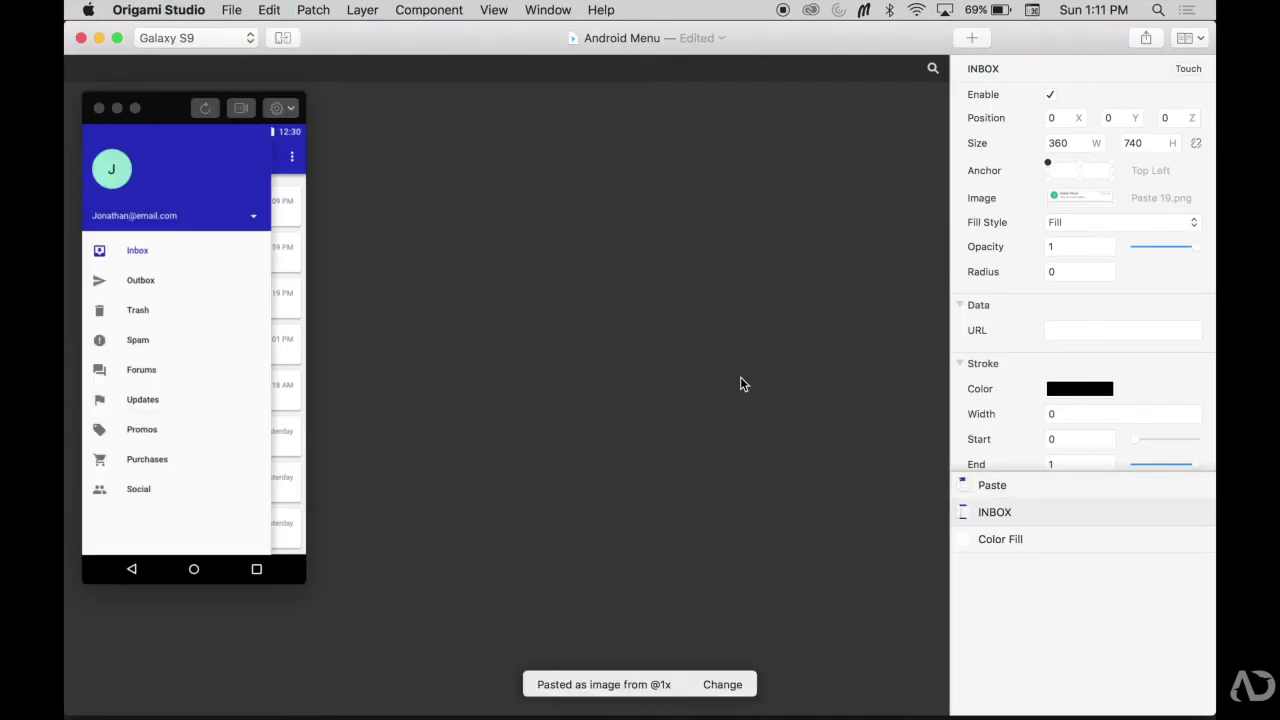
Step: Rename the pasted drawer layer to MENU and hide it from the preview
click(990, 485)
click(992, 485)
text(MENU)
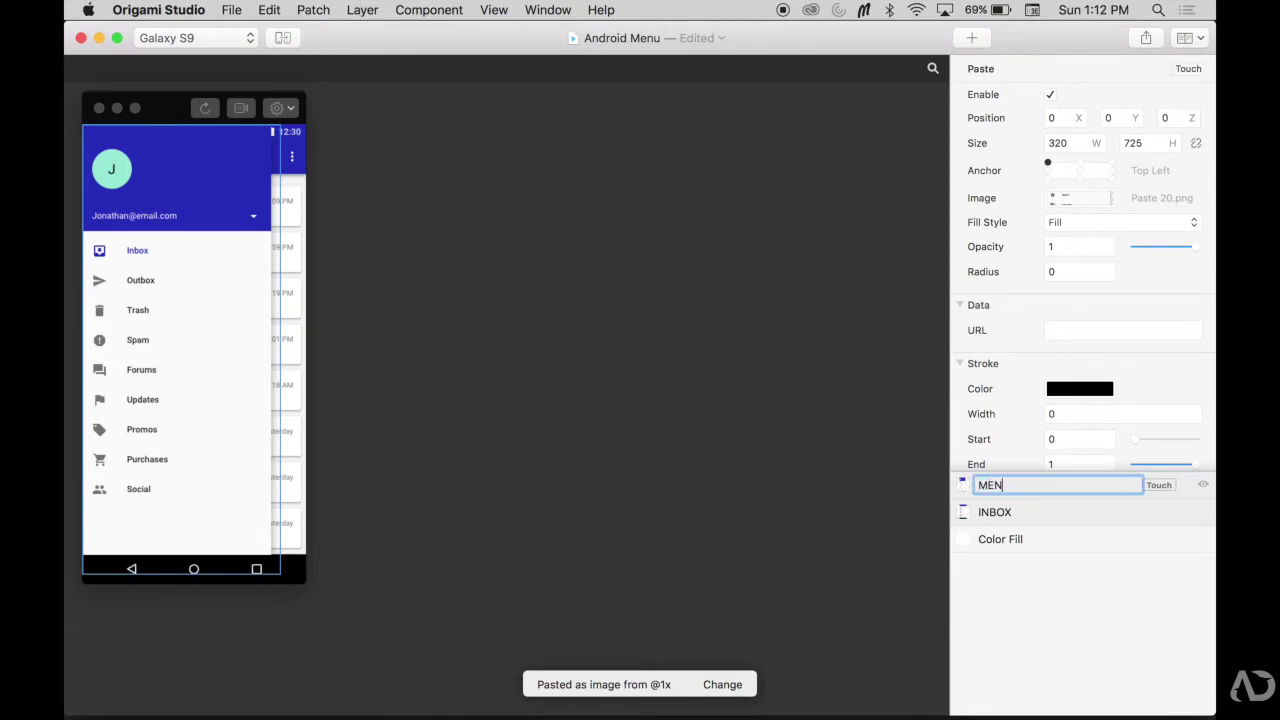
key(Return)
click(1203, 485)
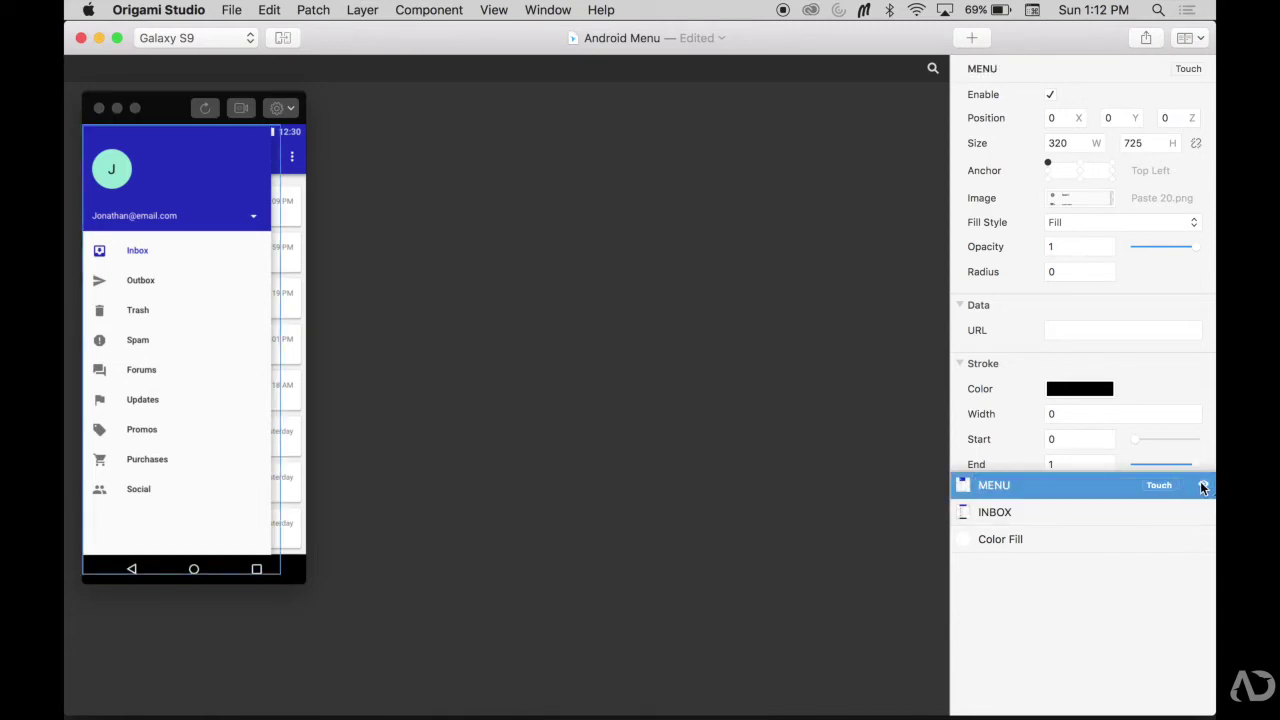
click(781, 442)
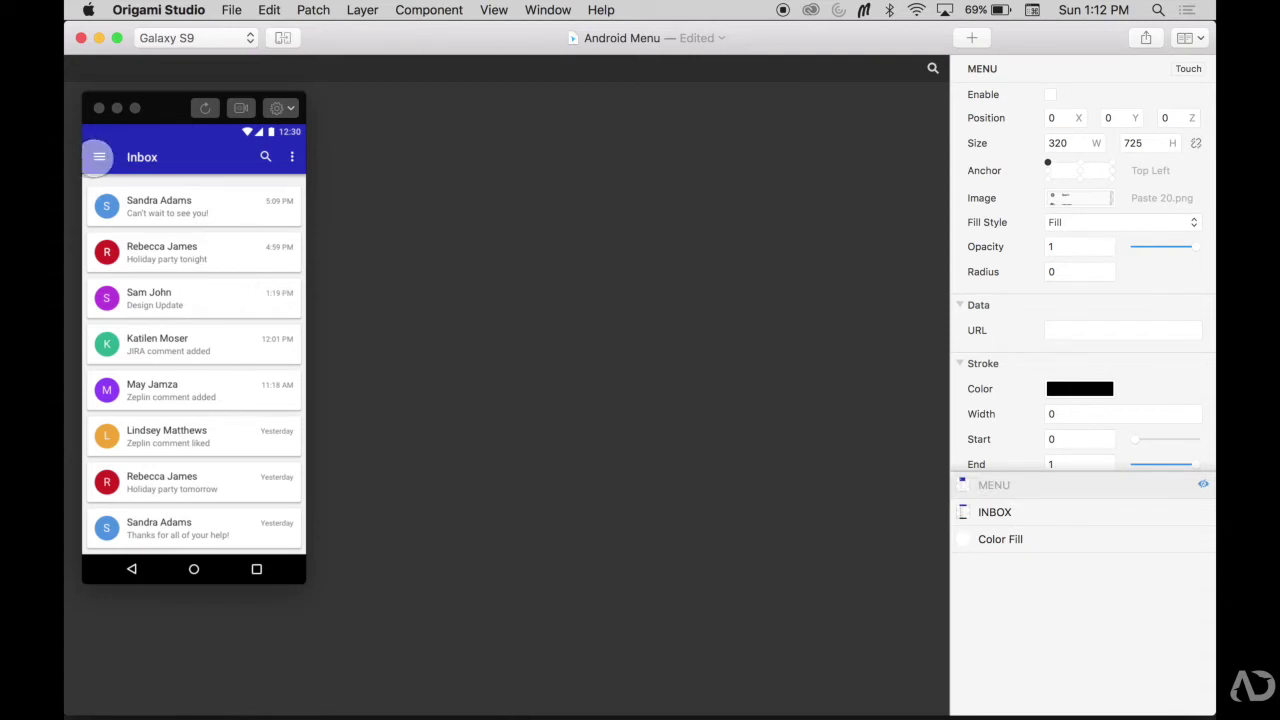
Step: Place a new 50×50 Hit Area layer from the New Layer type list
click(972, 40)
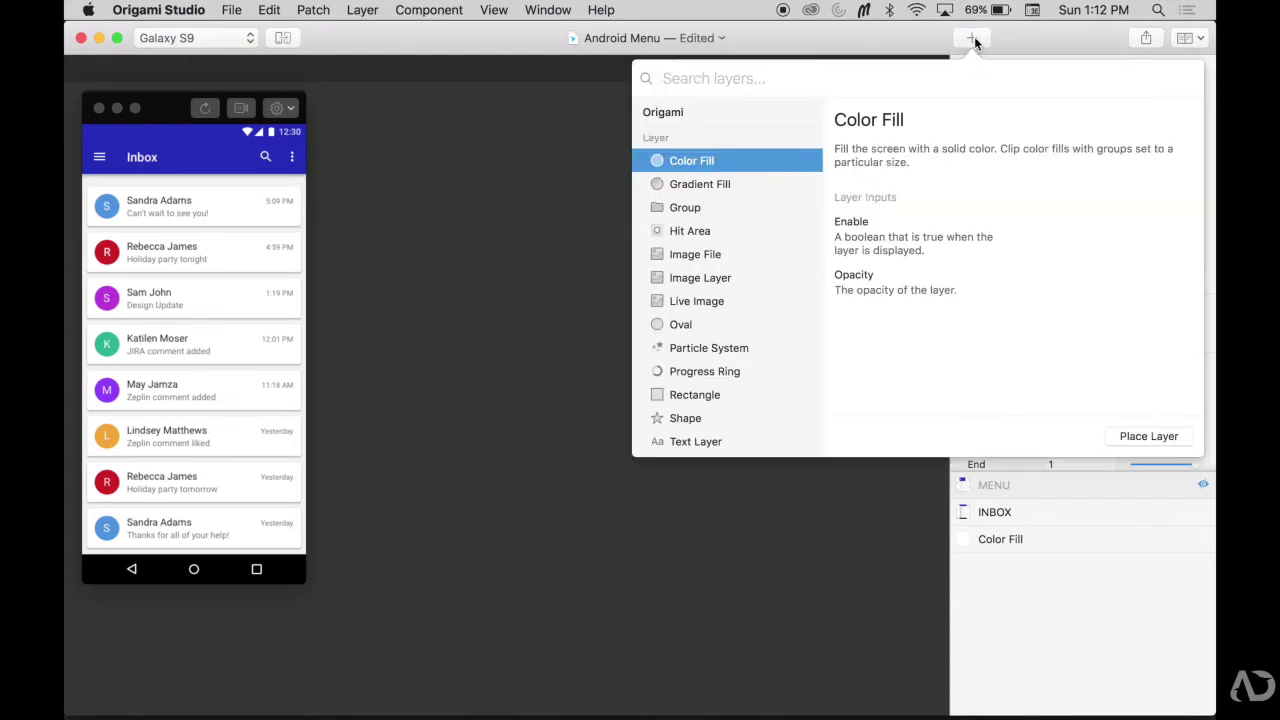
click(714, 234)
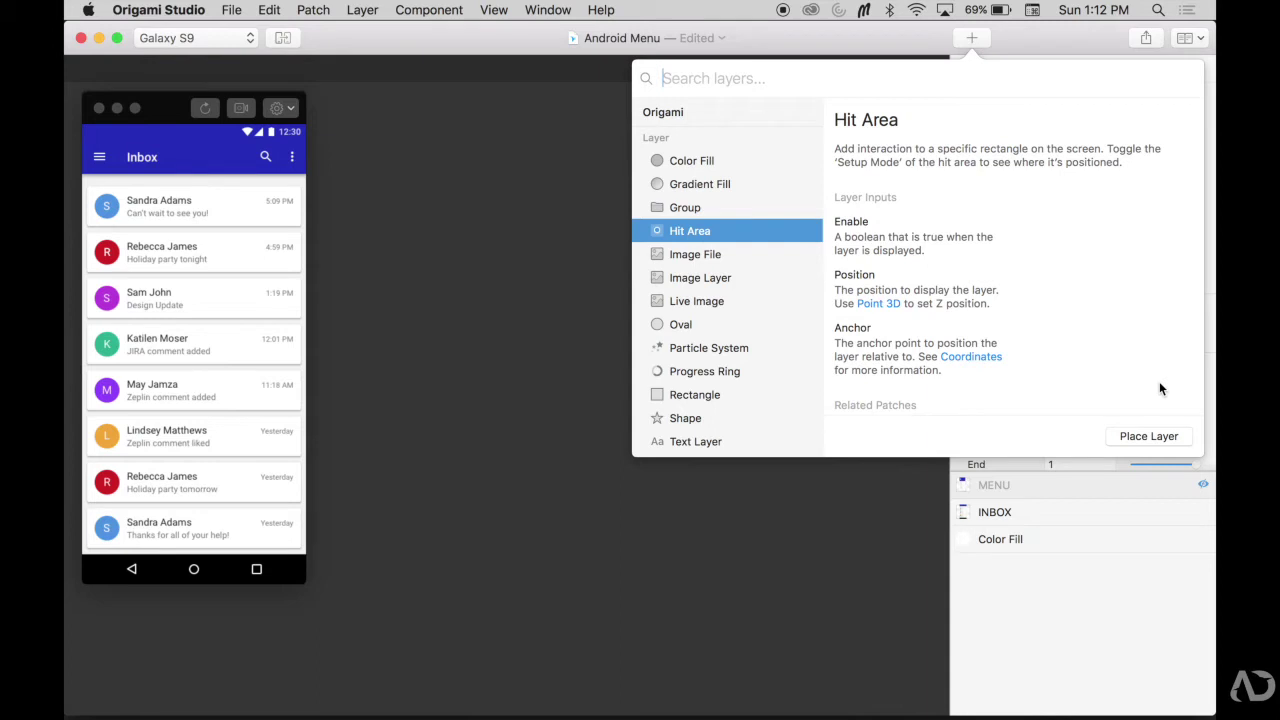
click(1149, 436)
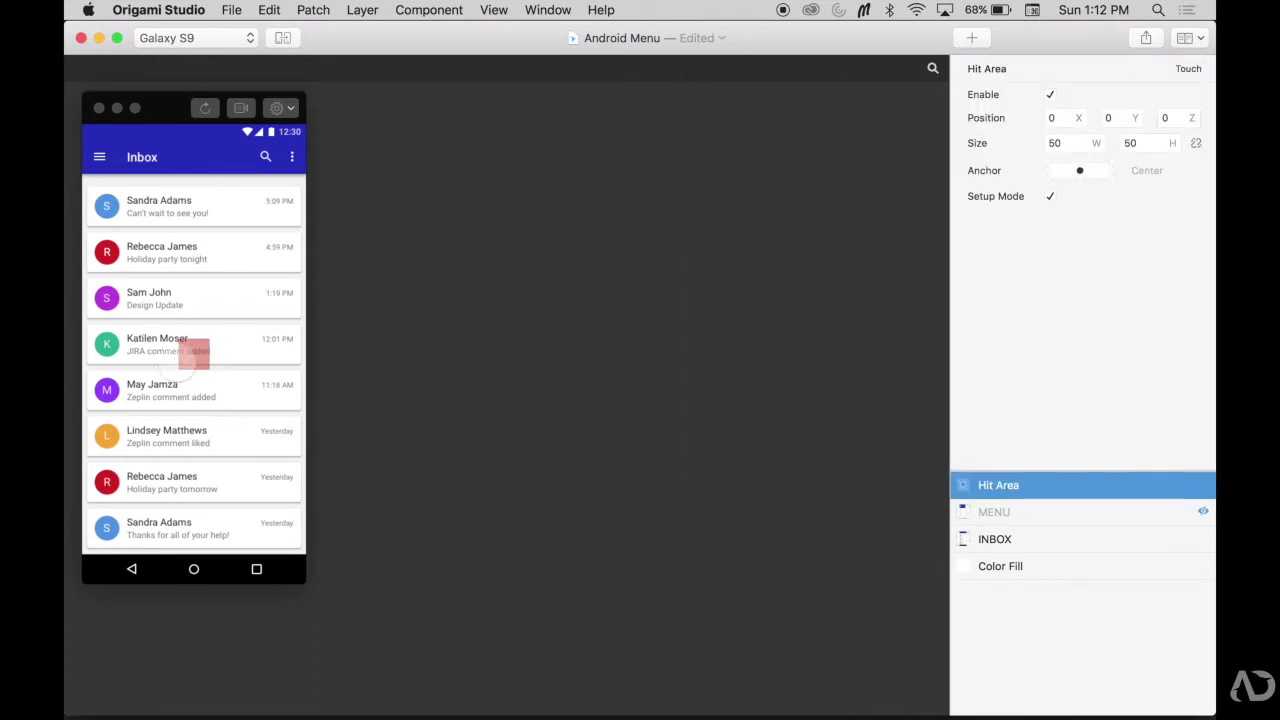
Step: Anchor the hit area top-left at X 4, Y 27 and turn Setup Mode off
click(1076, 163)
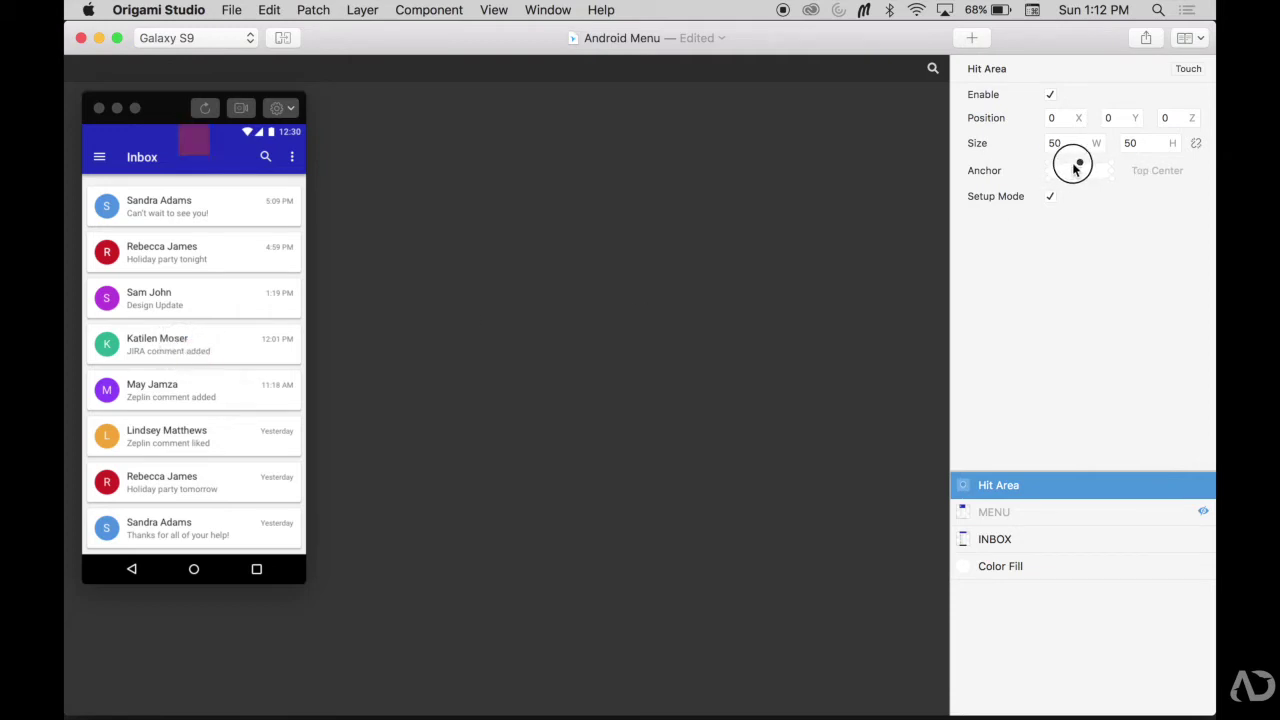
click(1045, 162)
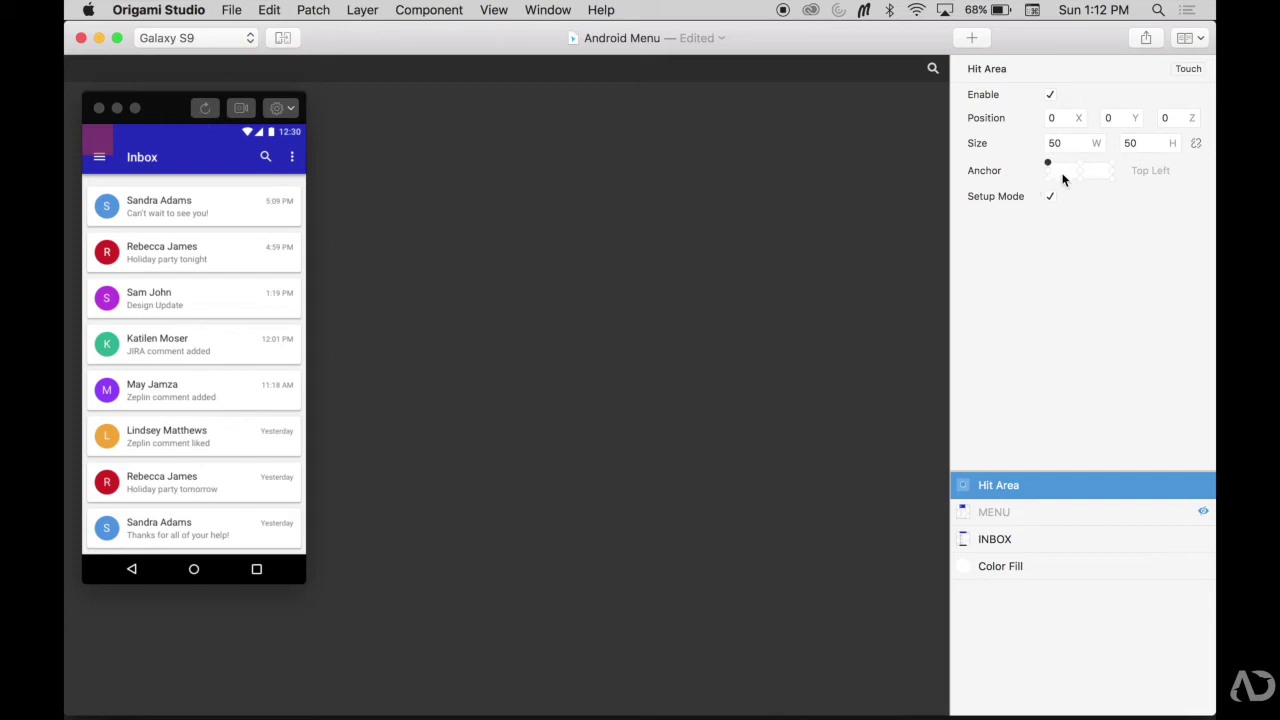
drag(1106, 118, 1134, 120)
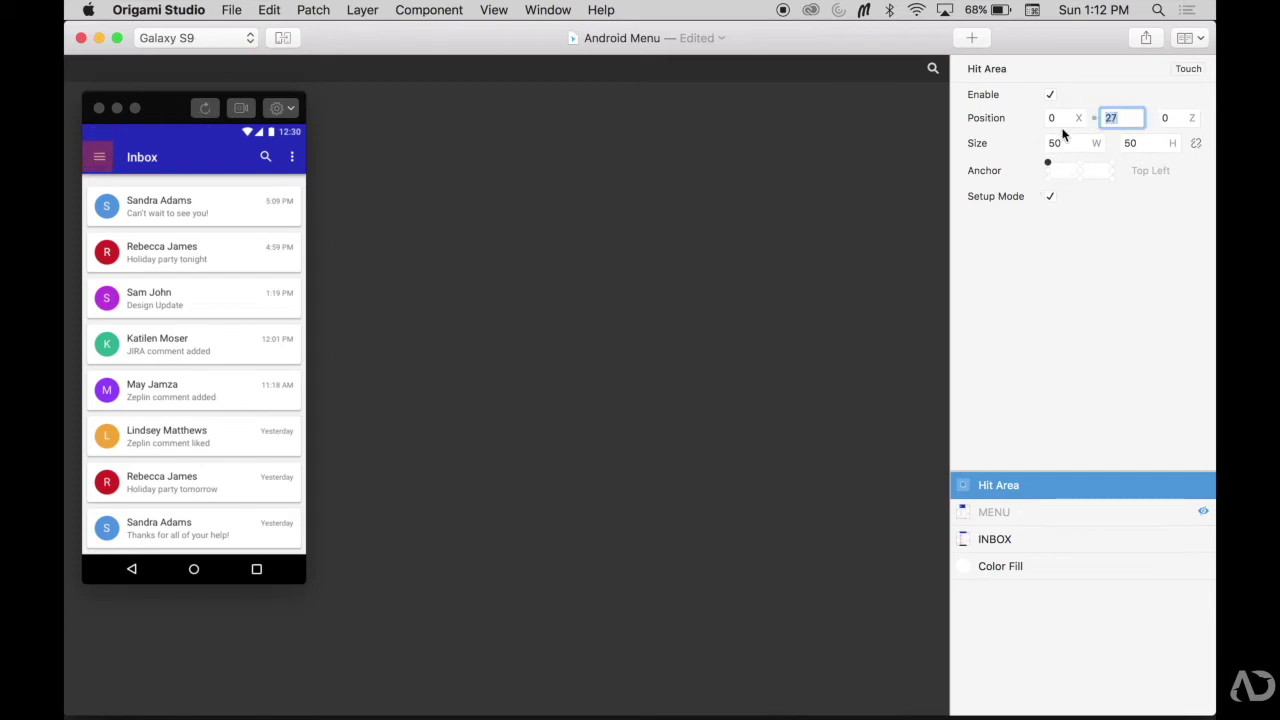
click(1054, 123)
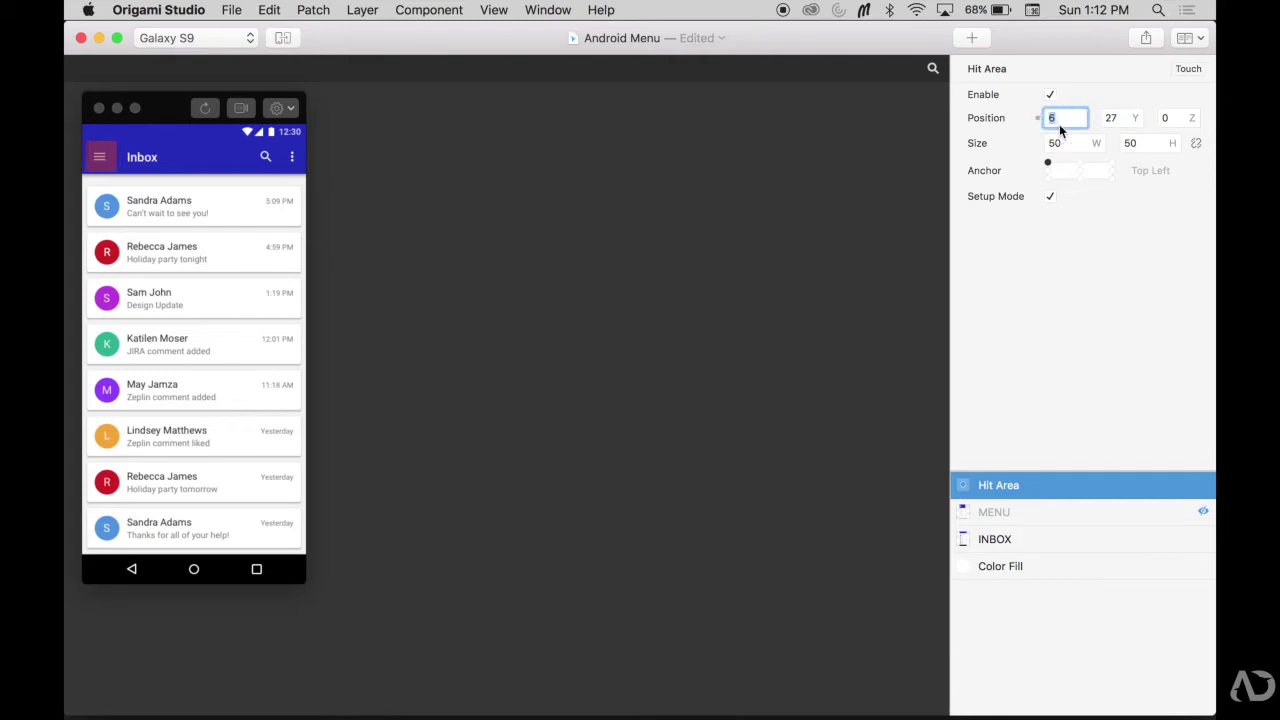
text(4)
click(1051, 197)
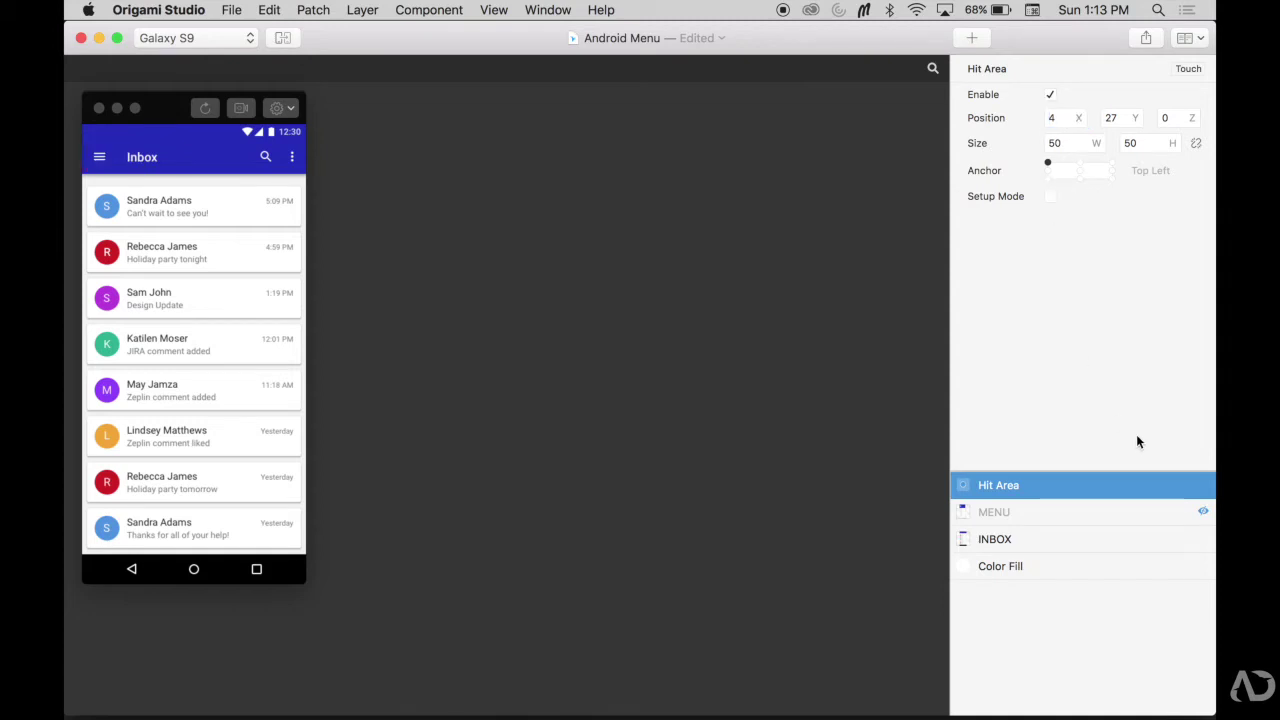
Step: Give the hit area a Tap interaction and test it by tapping the hamburger in the preview
click(1158, 486)
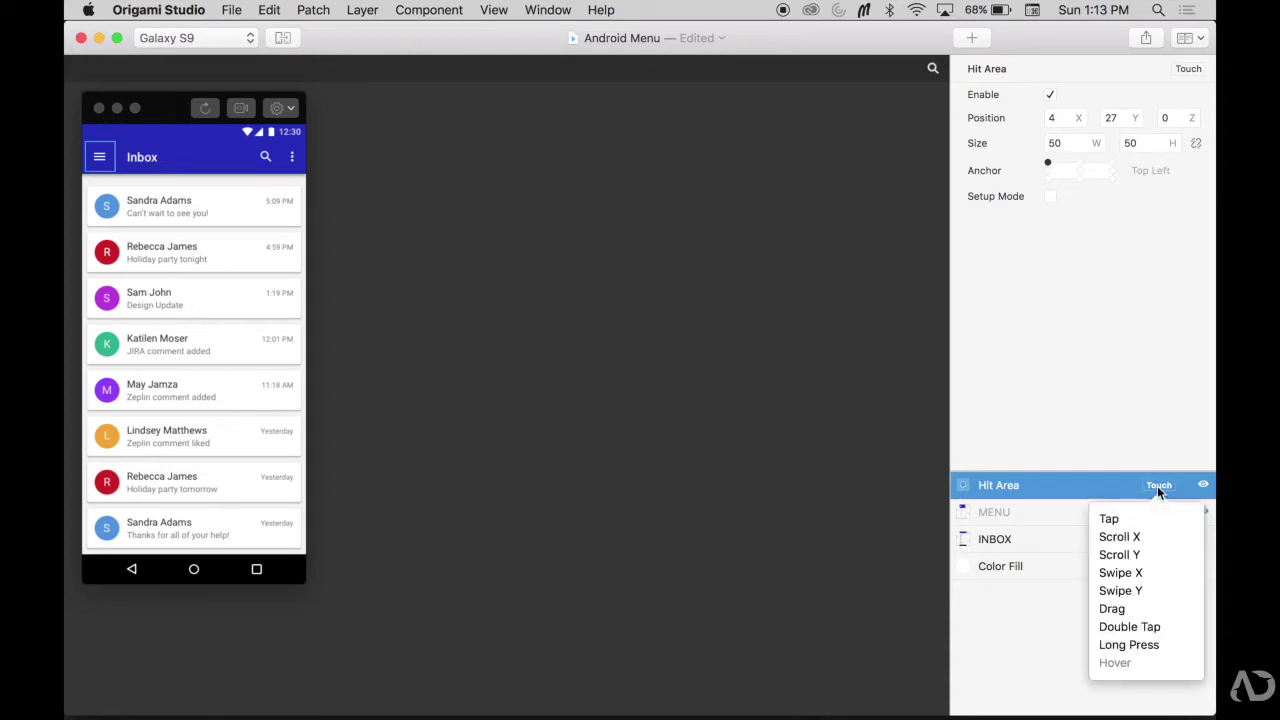
click(1137, 519)
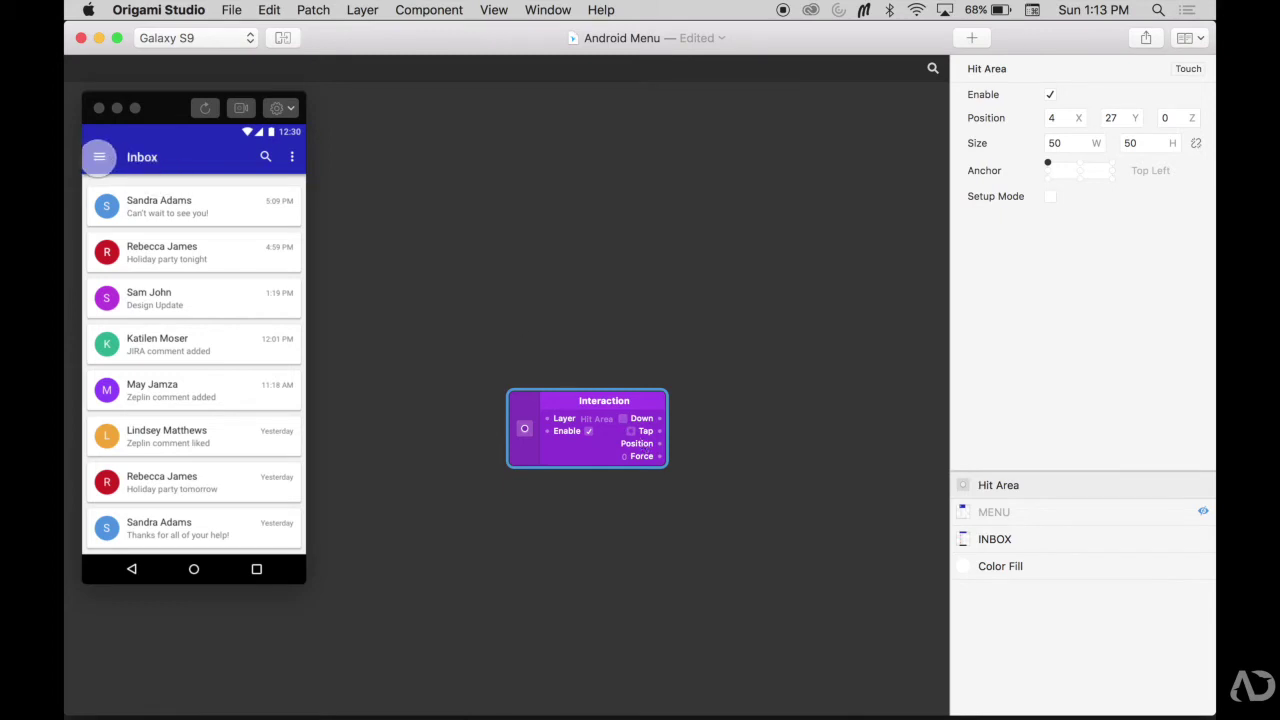
click(99, 157)
click(99, 157)
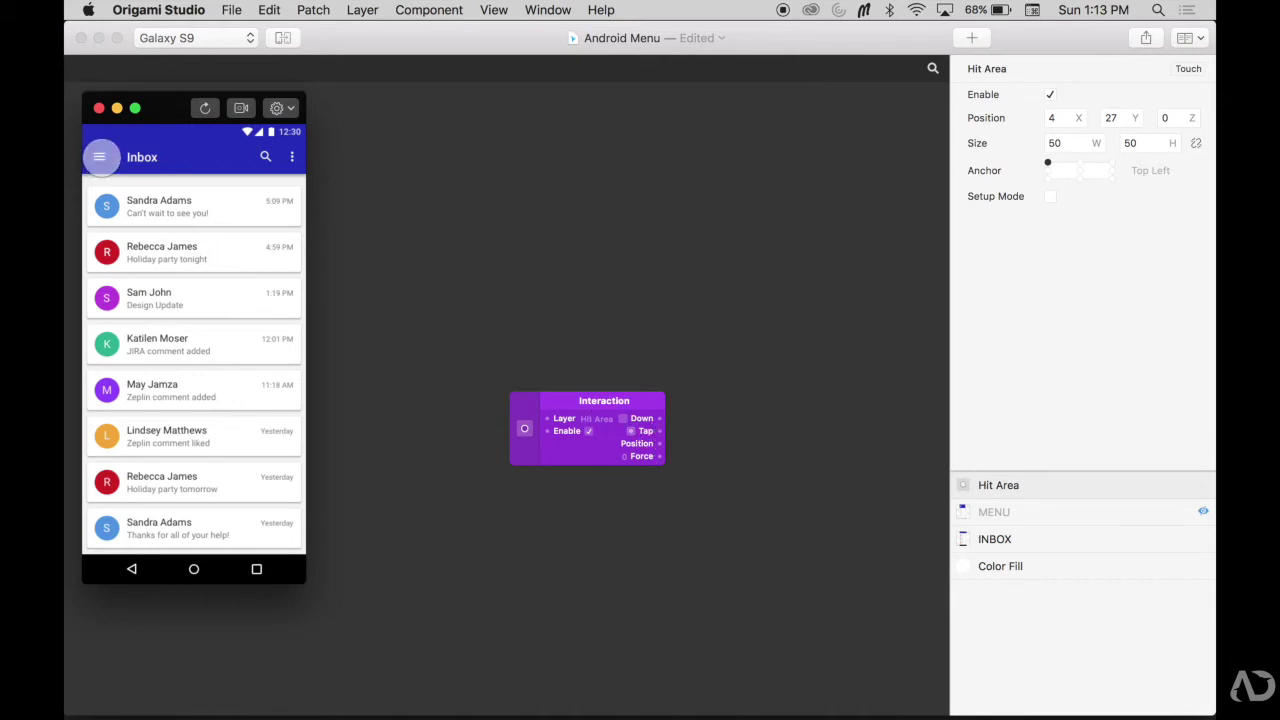
click(99, 157)
click(99, 157)
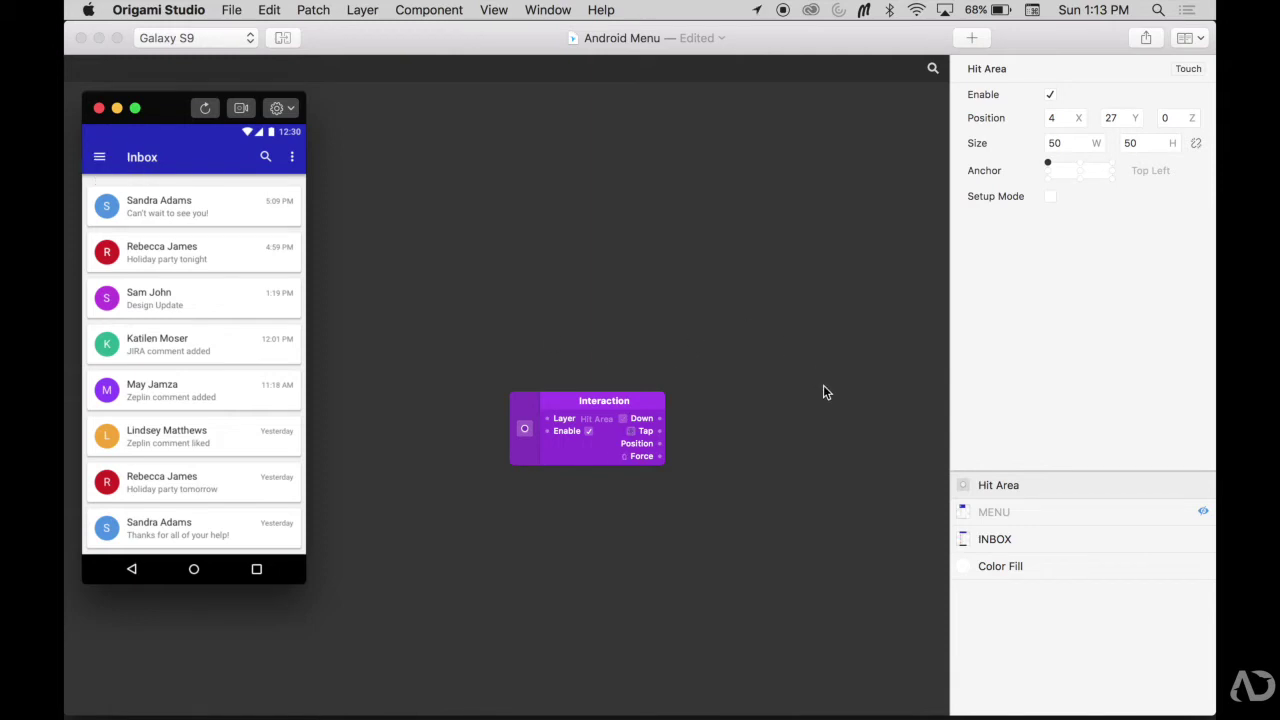
drag(643, 404, 463, 341)
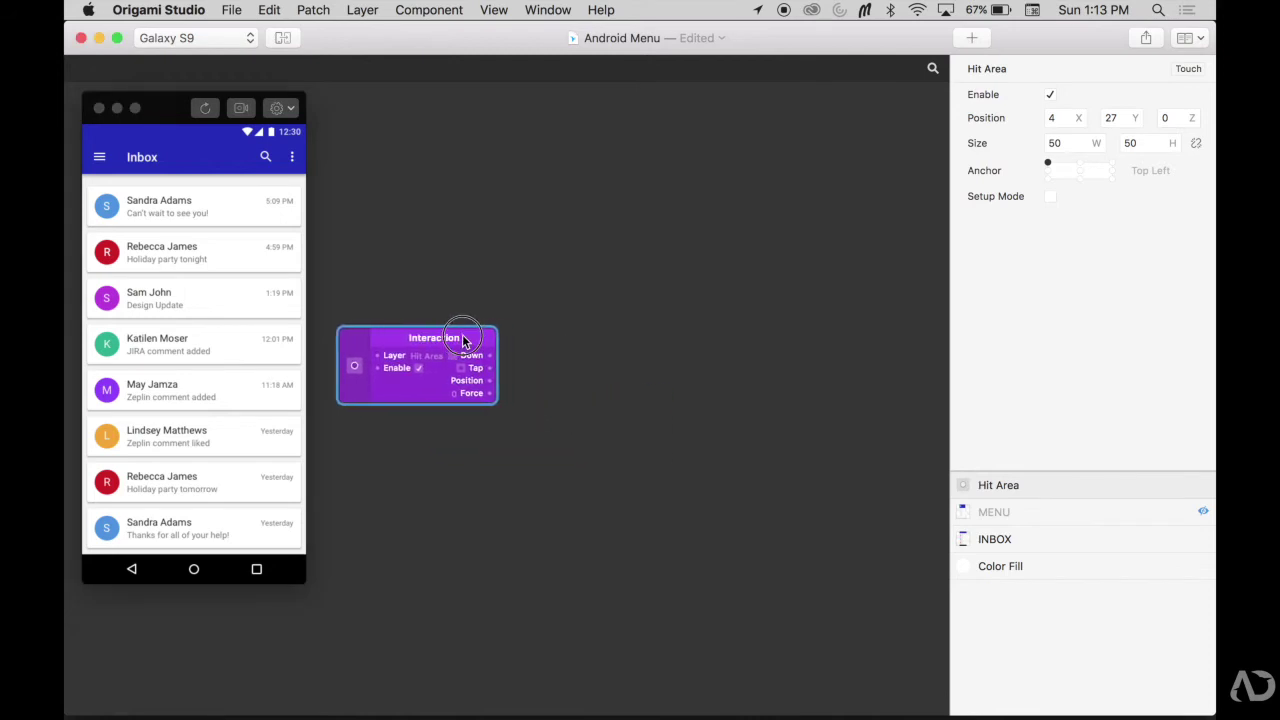
click(566, 362)
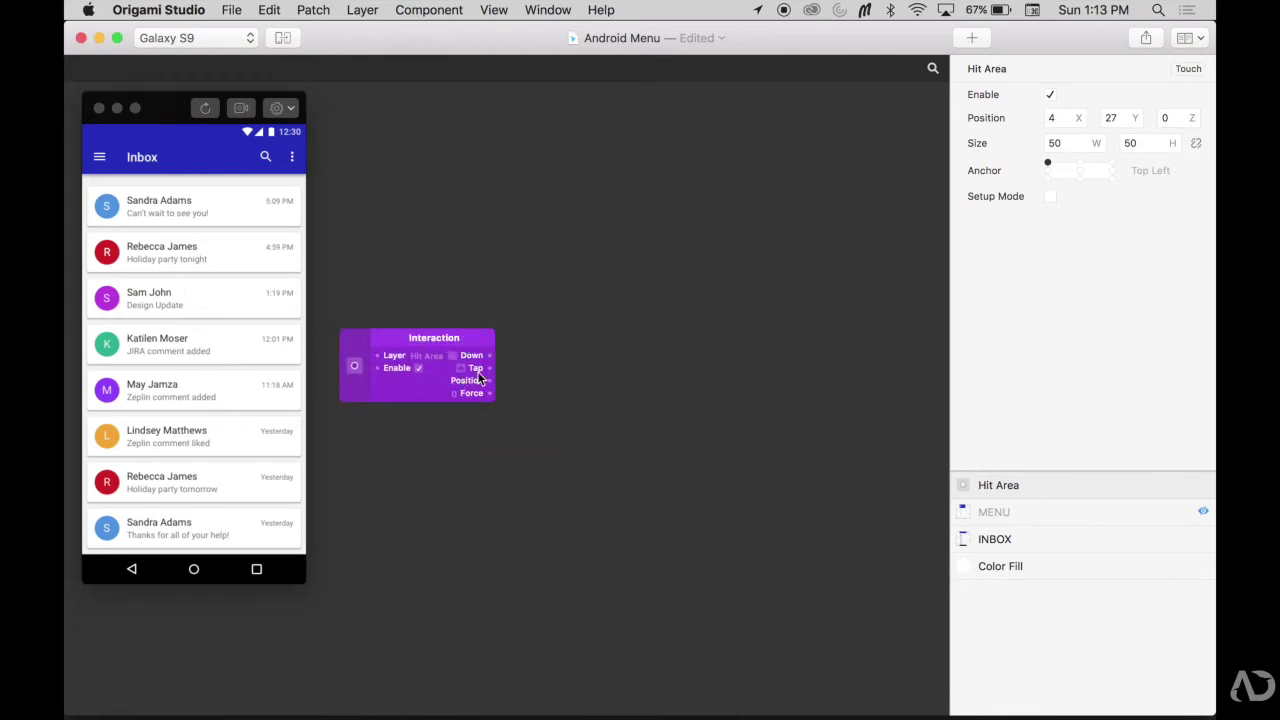
Step: Add a Switch patch (SW) next to the Interaction patch, fed by its Tap output
double_click(536, 362)
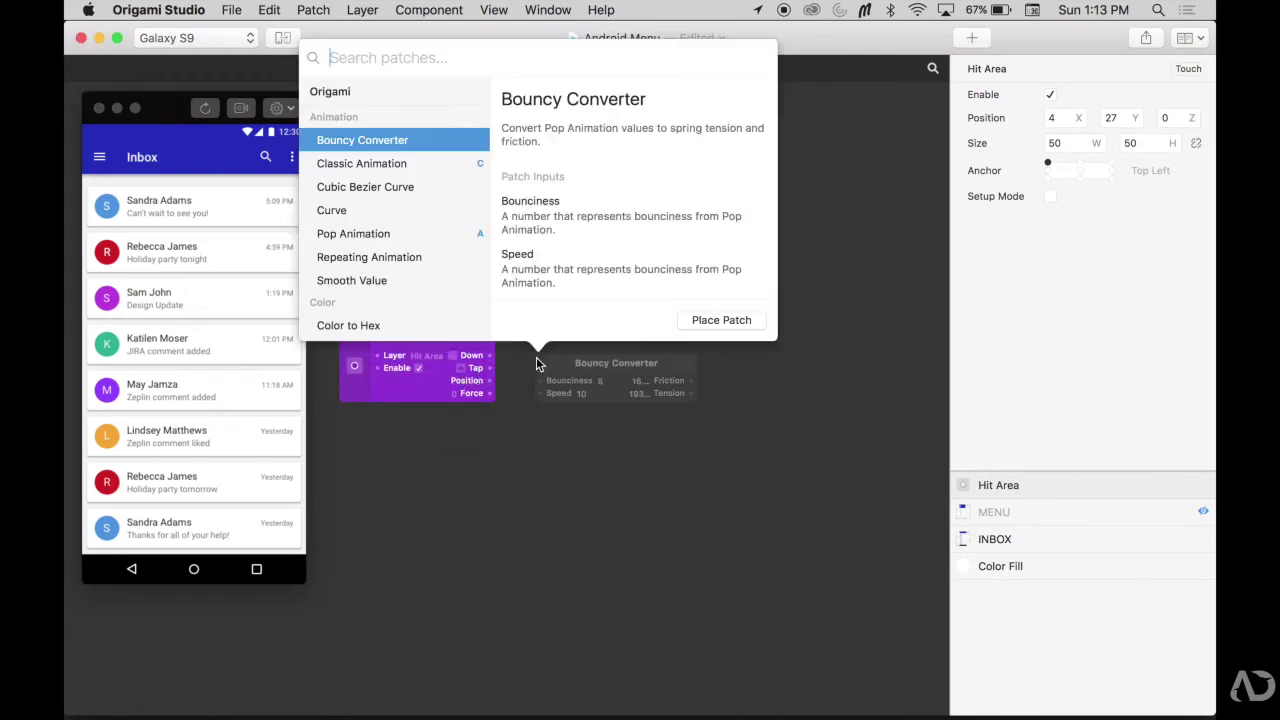
text(SW)
key(Return)
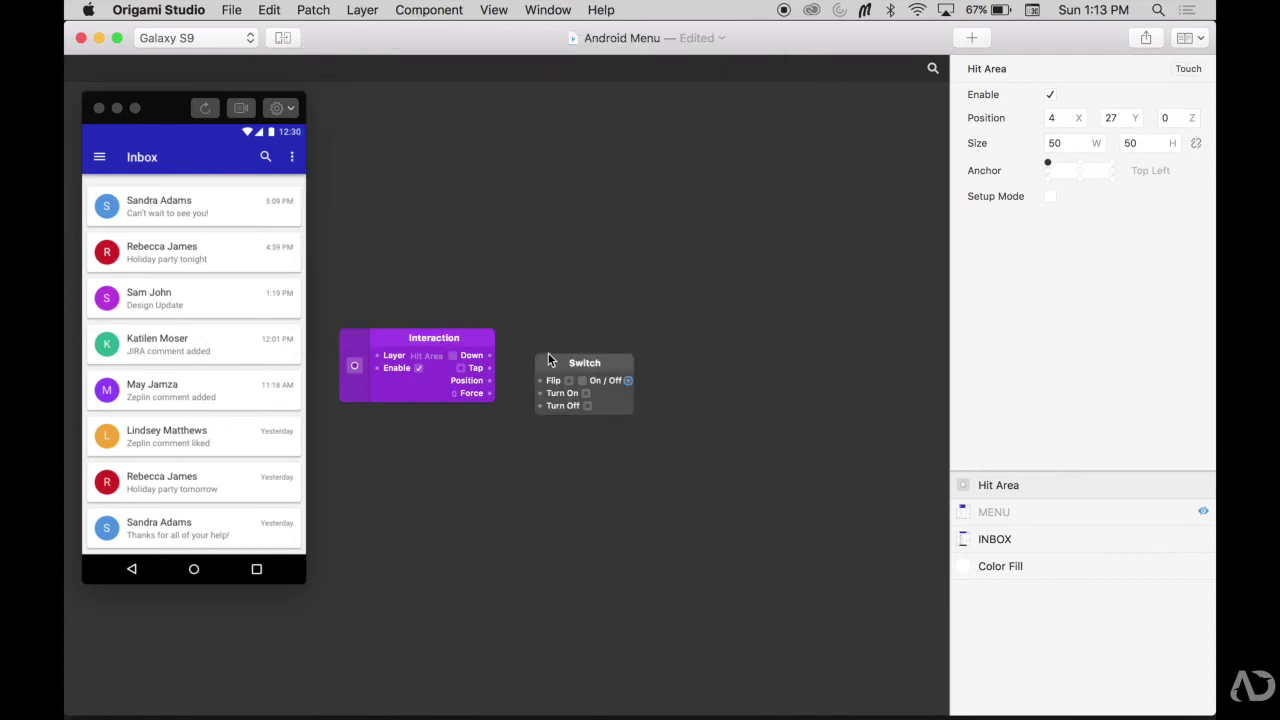
drag(551, 363, 516, 368)
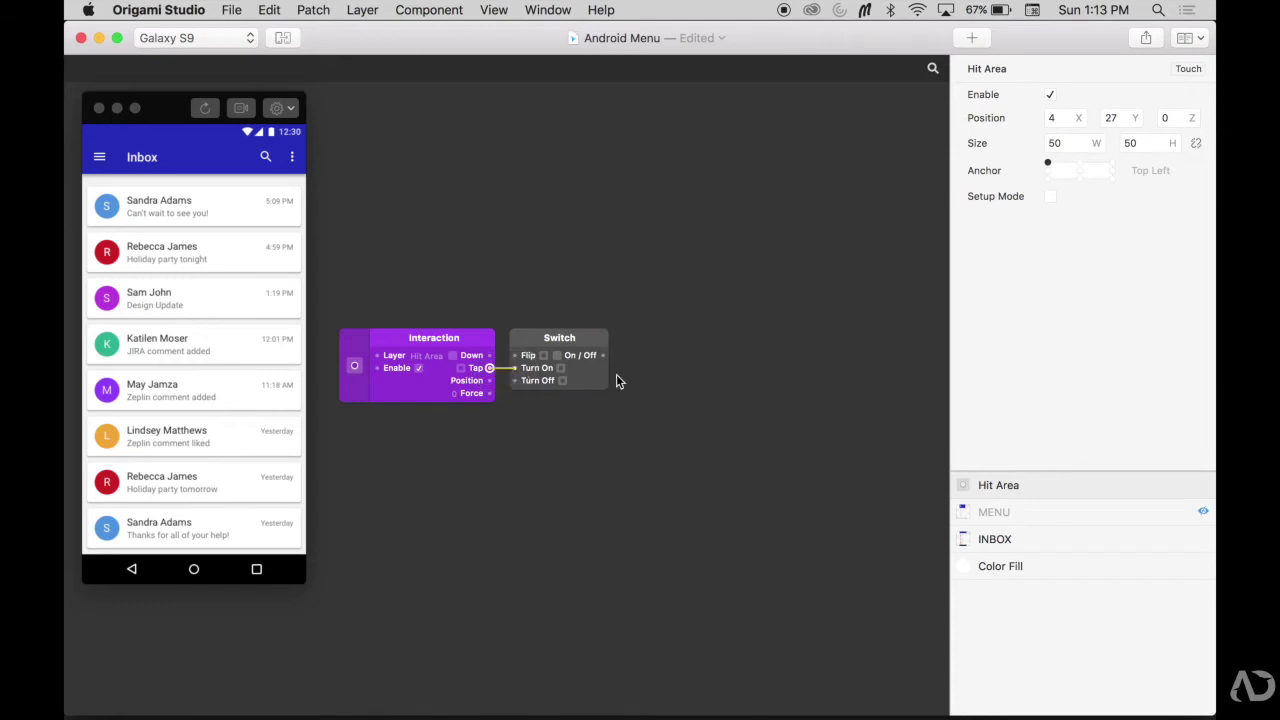
Step: Add a Transition patch (TRAN) beside the Switch
double_click(643, 370)
text(TRAN)
key(Return)
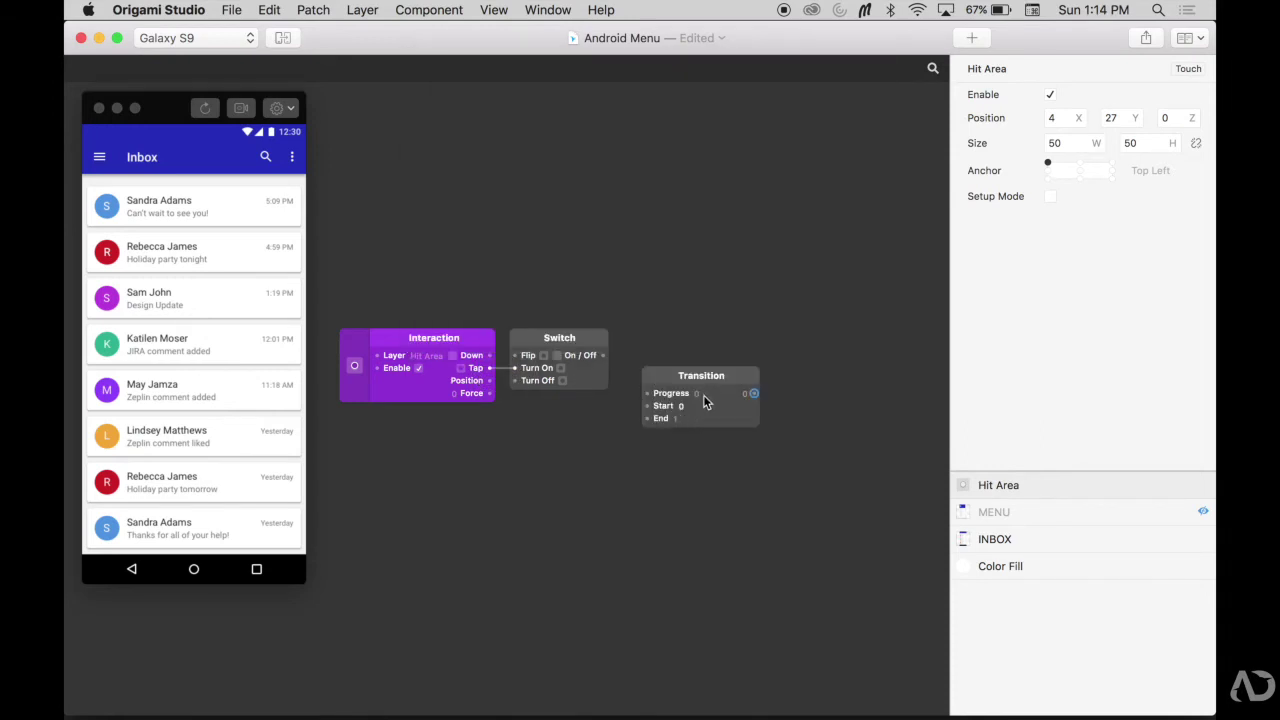
drag(710, 383, 697, 349)
Step: Show the MENU layer and set its Position X to -150
click(958, 511)
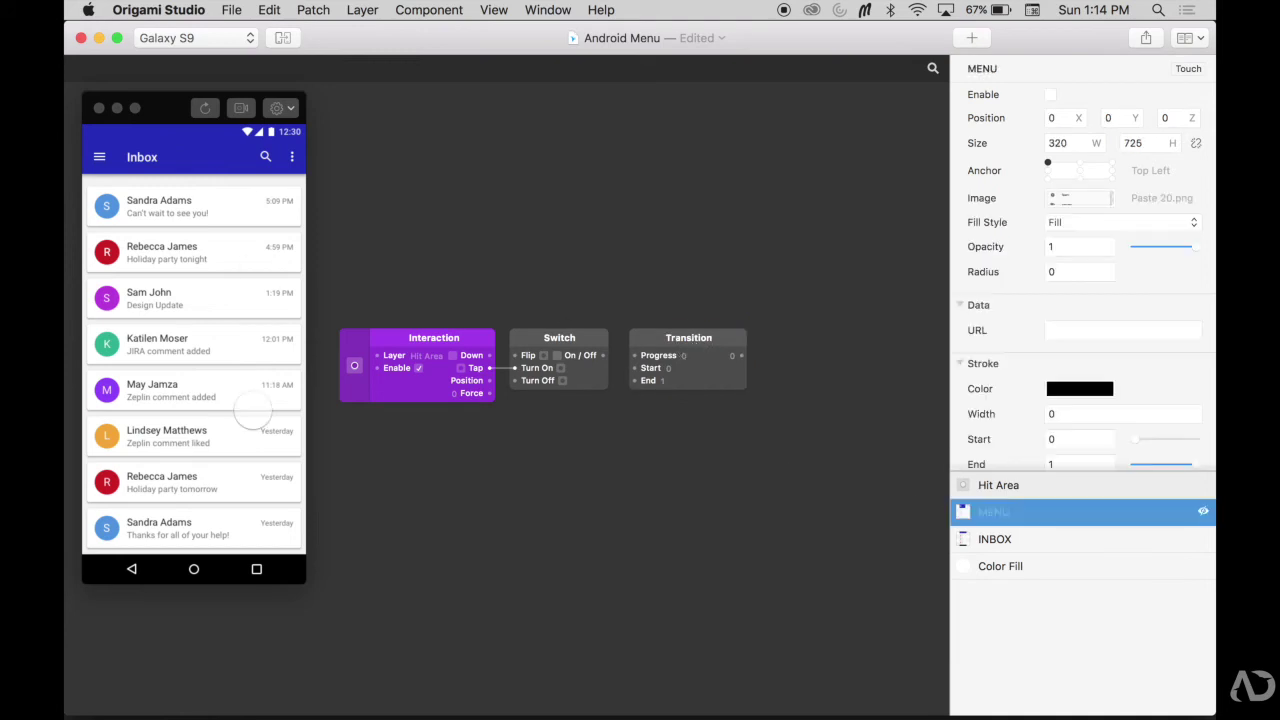
click(1205, 512)
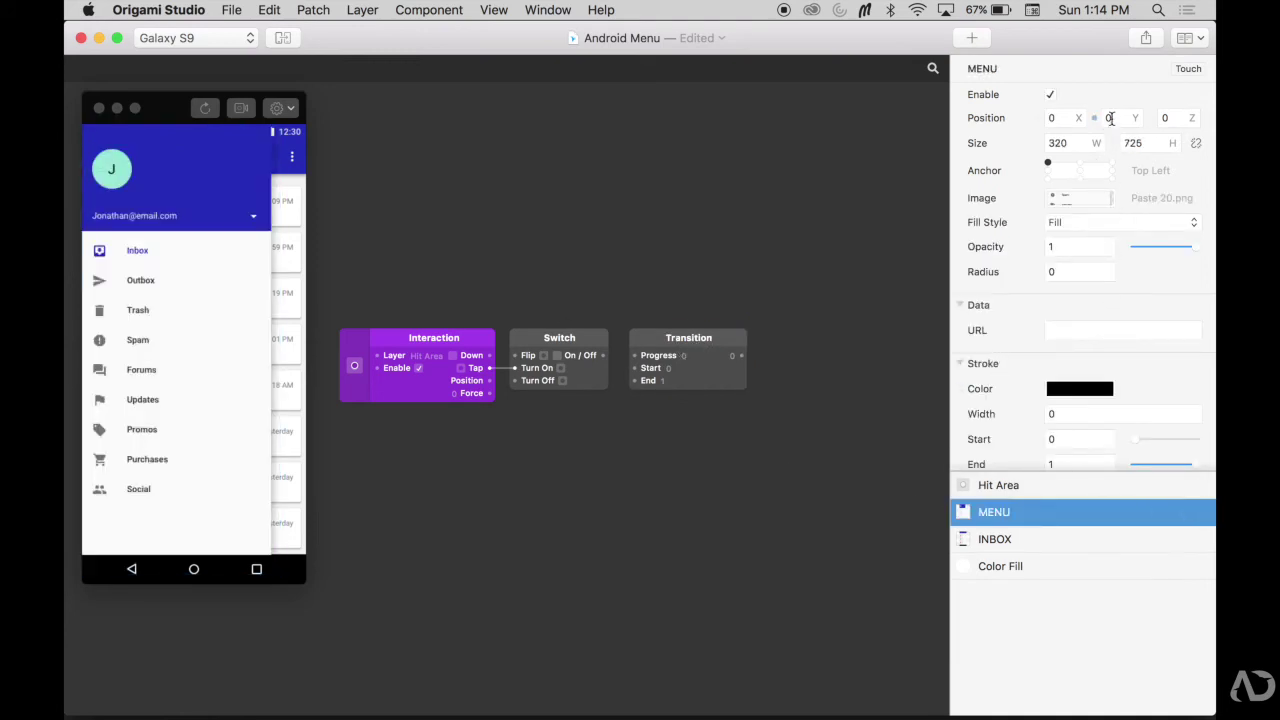
drag(1056, 117, 903, 126)
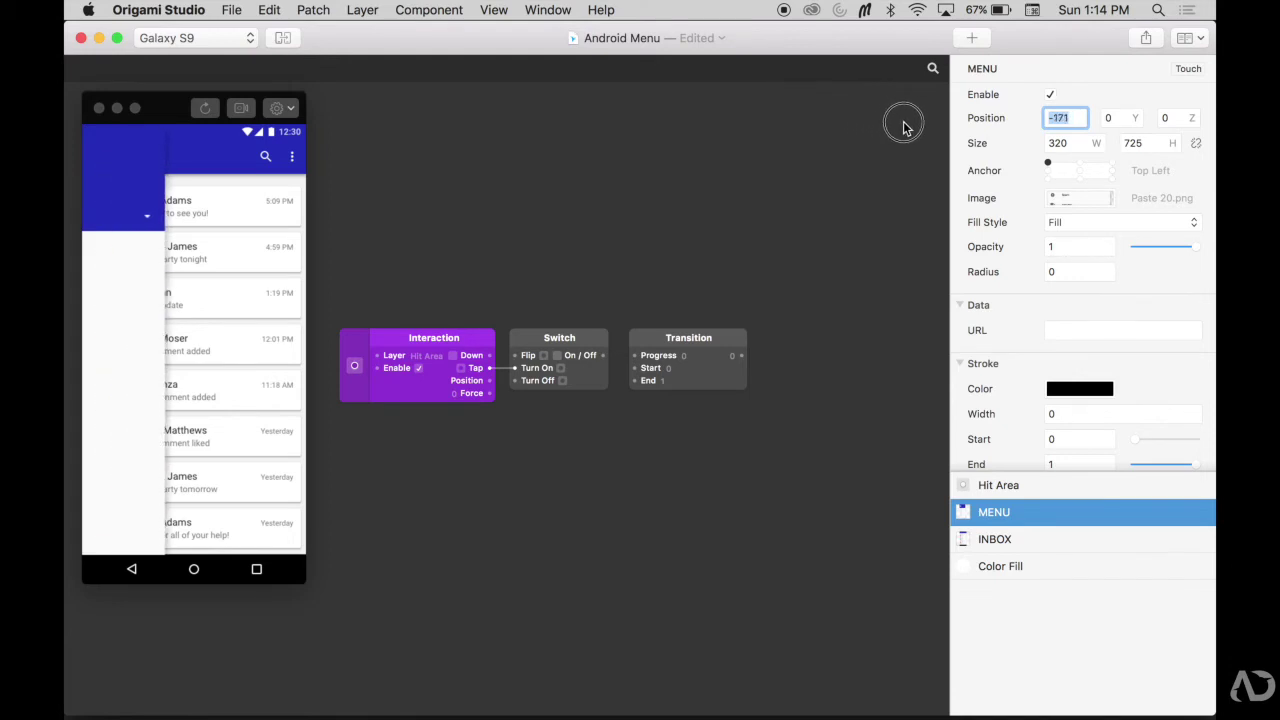
drag(903, 127, 1056, 137)
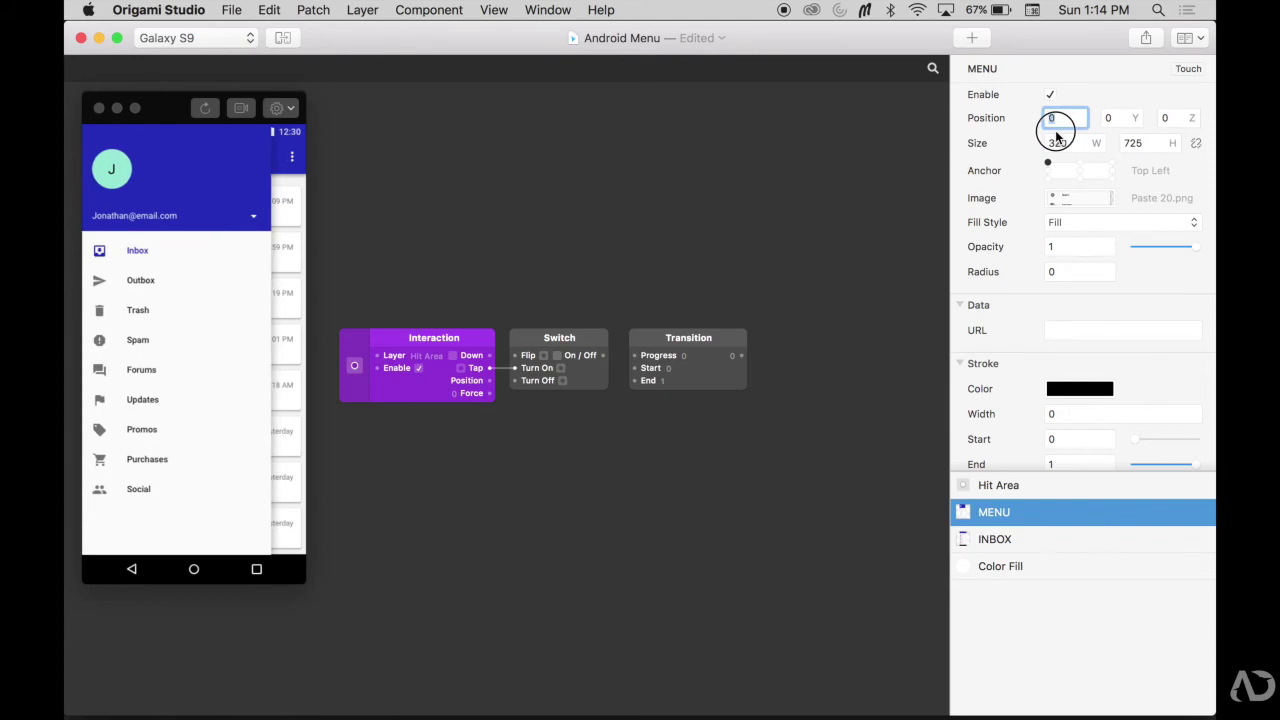
text(-150)
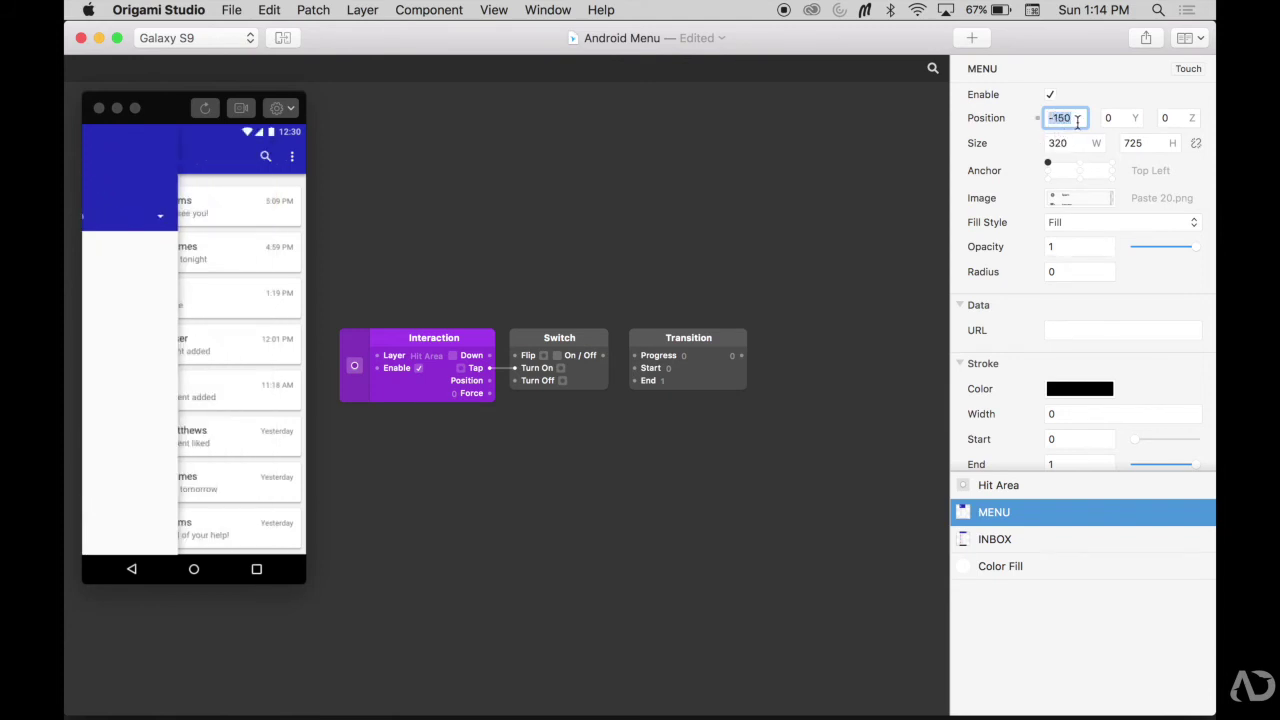
Step: Set the Transition patch to run from Start -150 to End 0
double_click(669, 368)
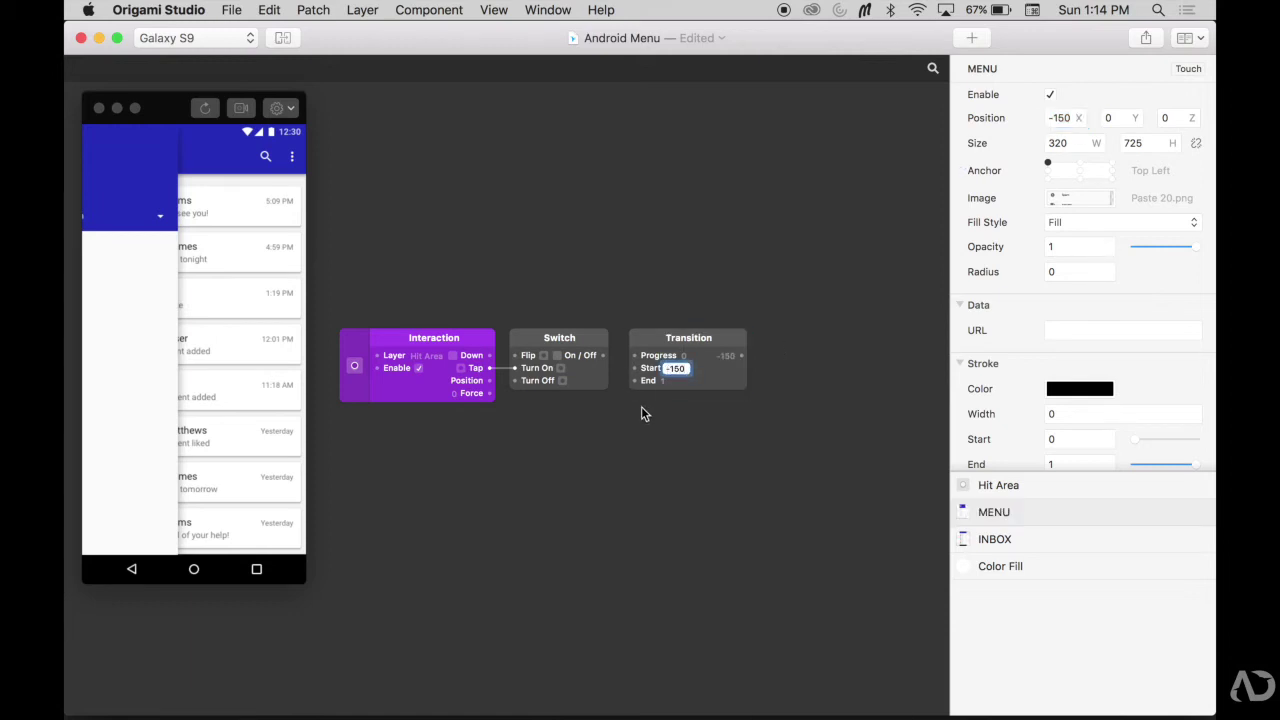
double_click(665, 384)
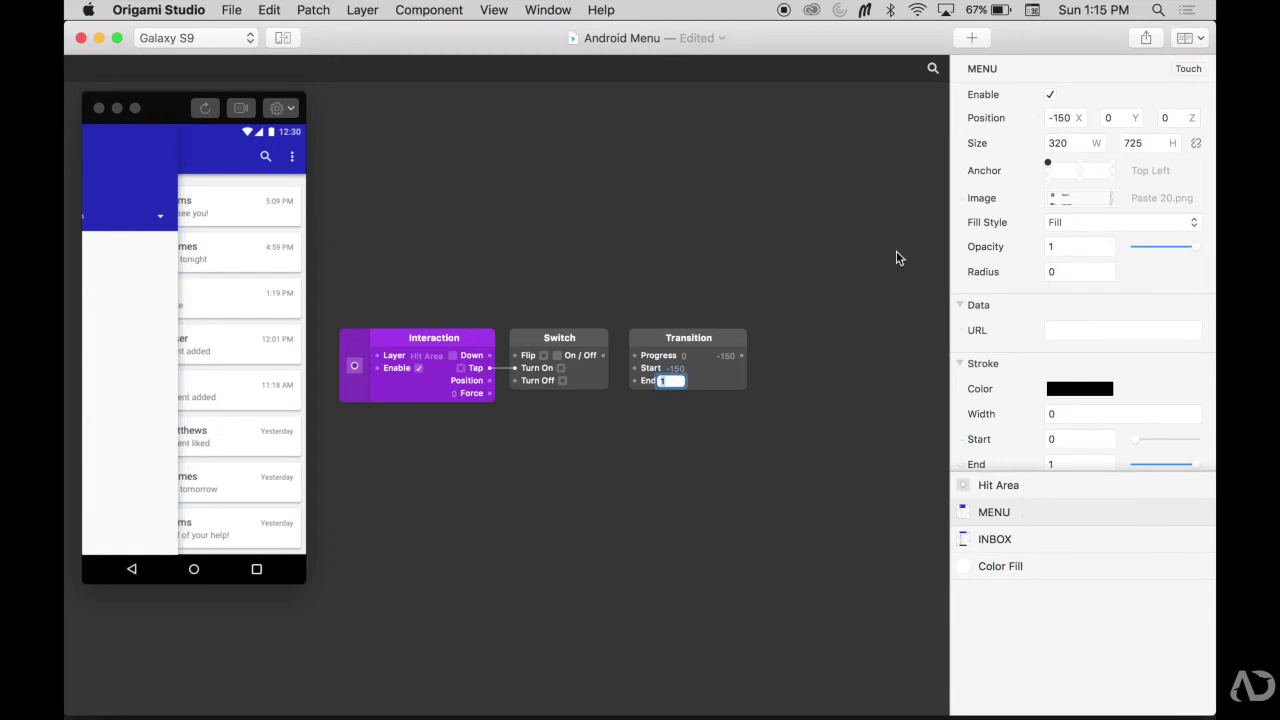
text(0)
key(Return)
Step: Add a second Transition patch below the first one
double_click(680, 440)
text(TRAN)
key(Return)
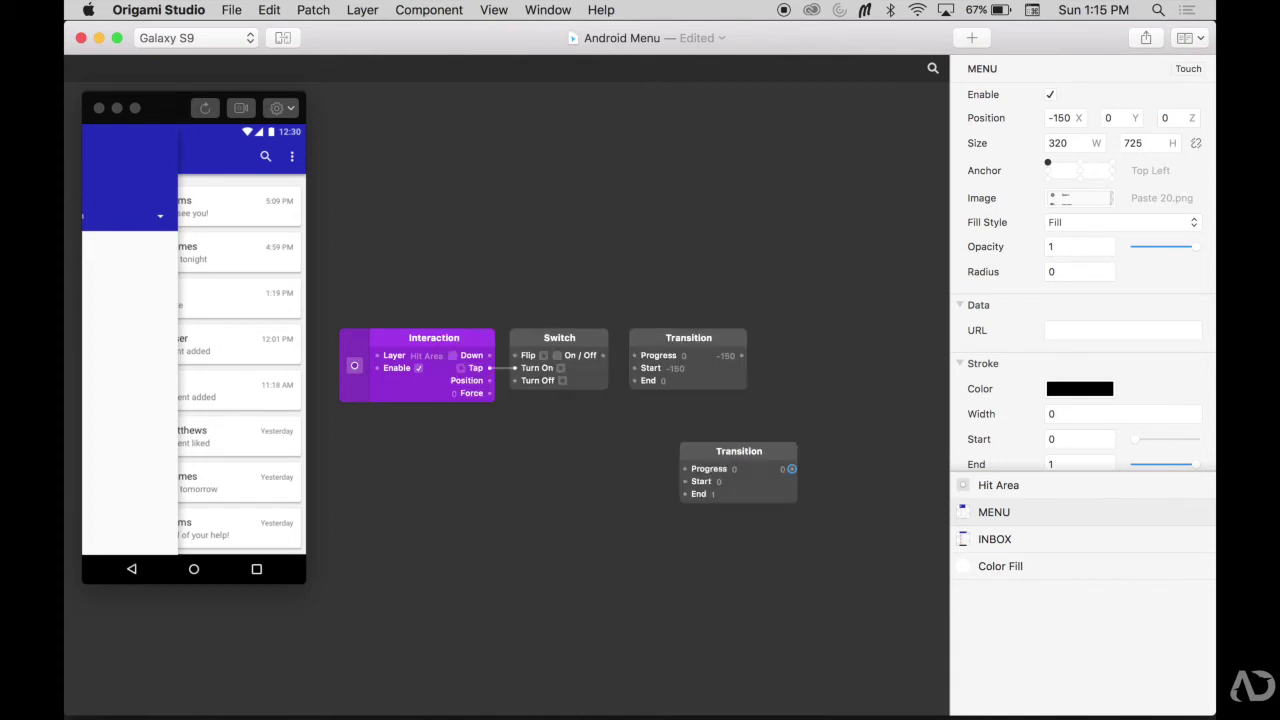
drag(711, 463, 663, 425)
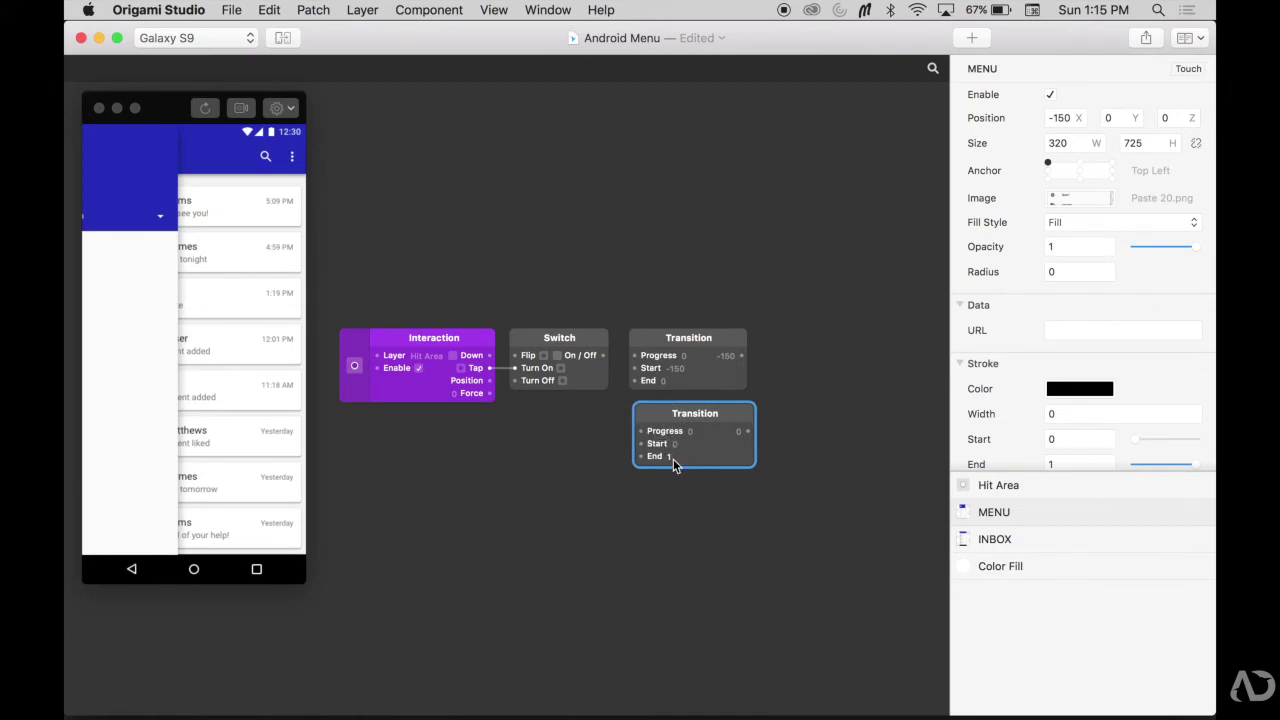
Step: Wire the Transitions into MENU's Position X and Opacity, feed their Progress from the Switch, then test the hamburger
click(997, 513)
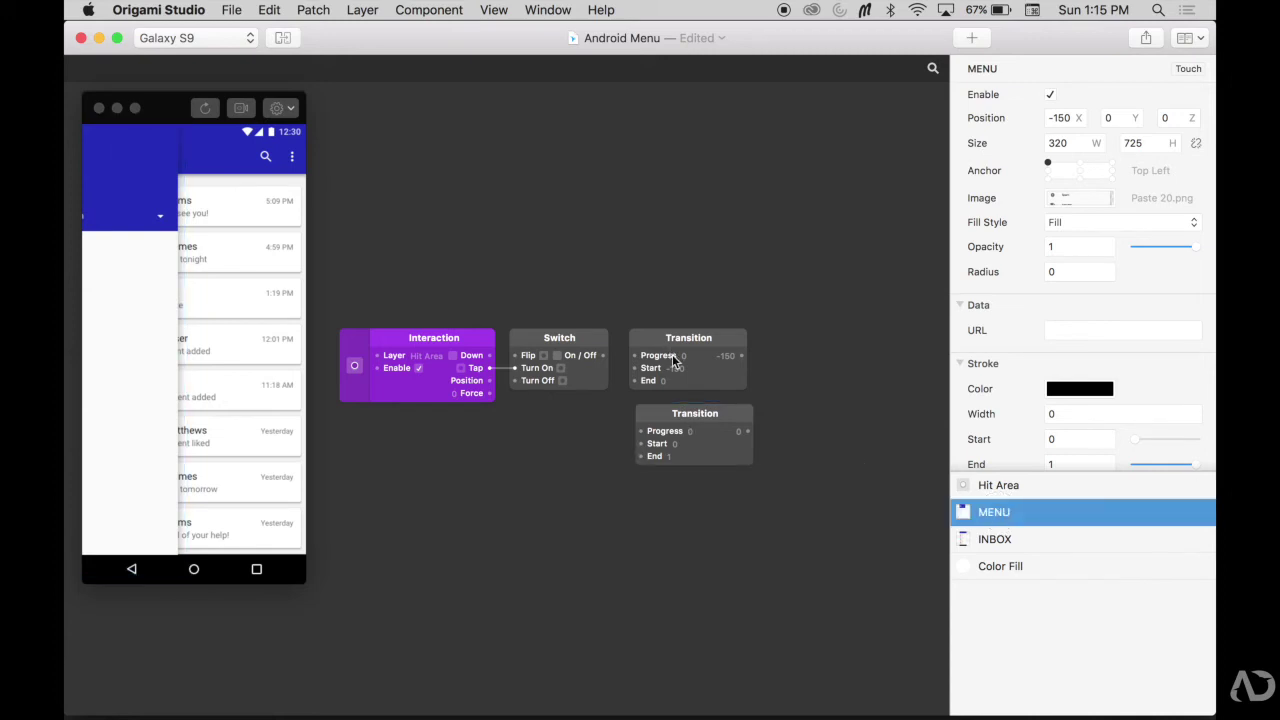
click(743, 357)
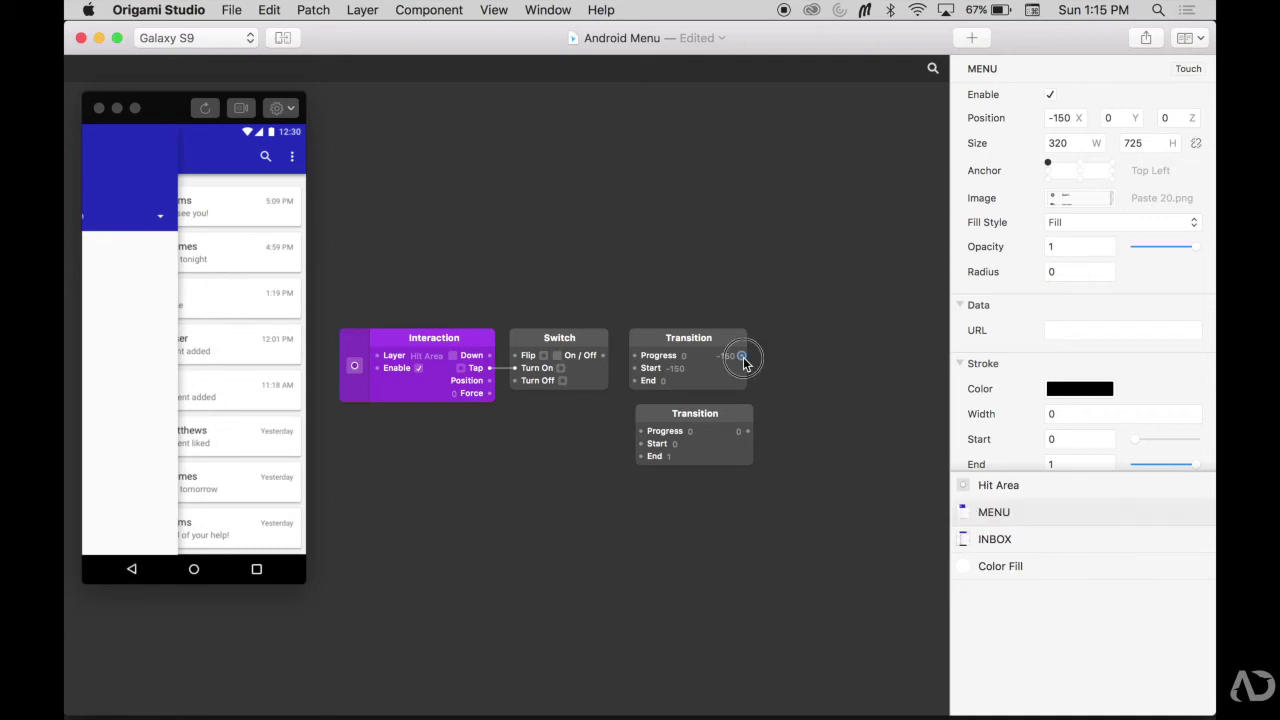
drag(743, 362, 1058, 118)
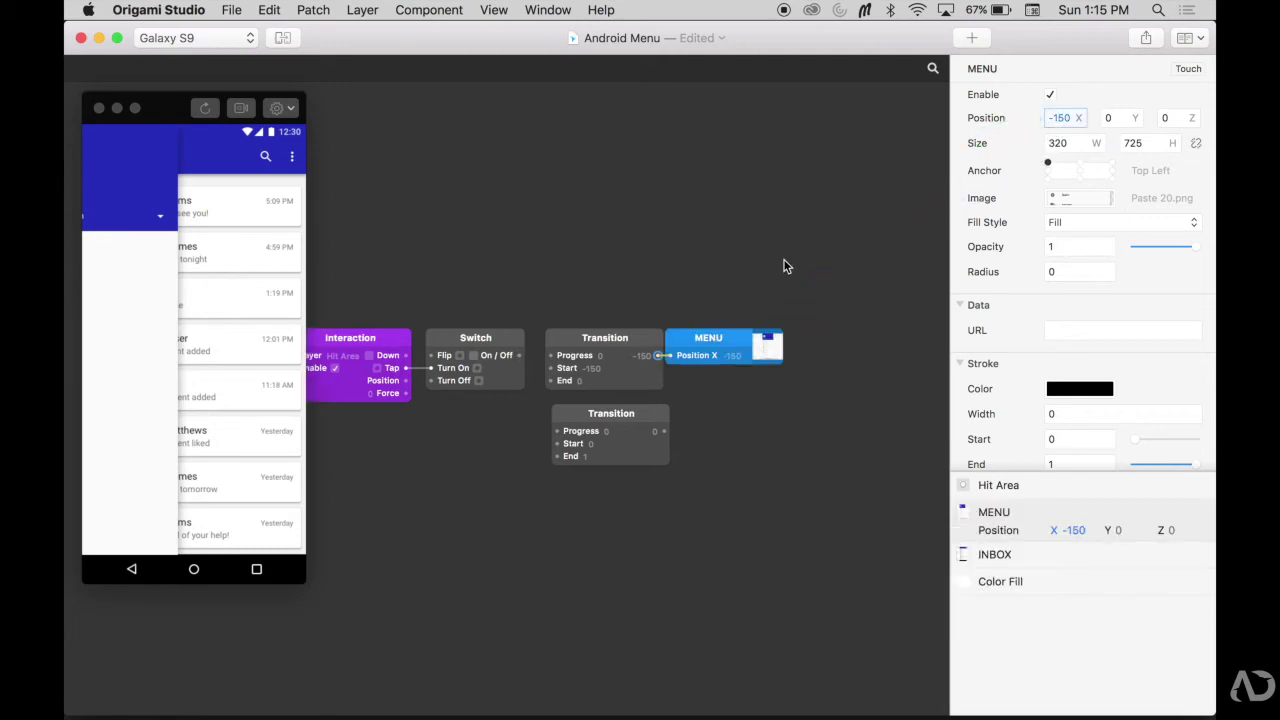
scroll(786, 266, left, 3)
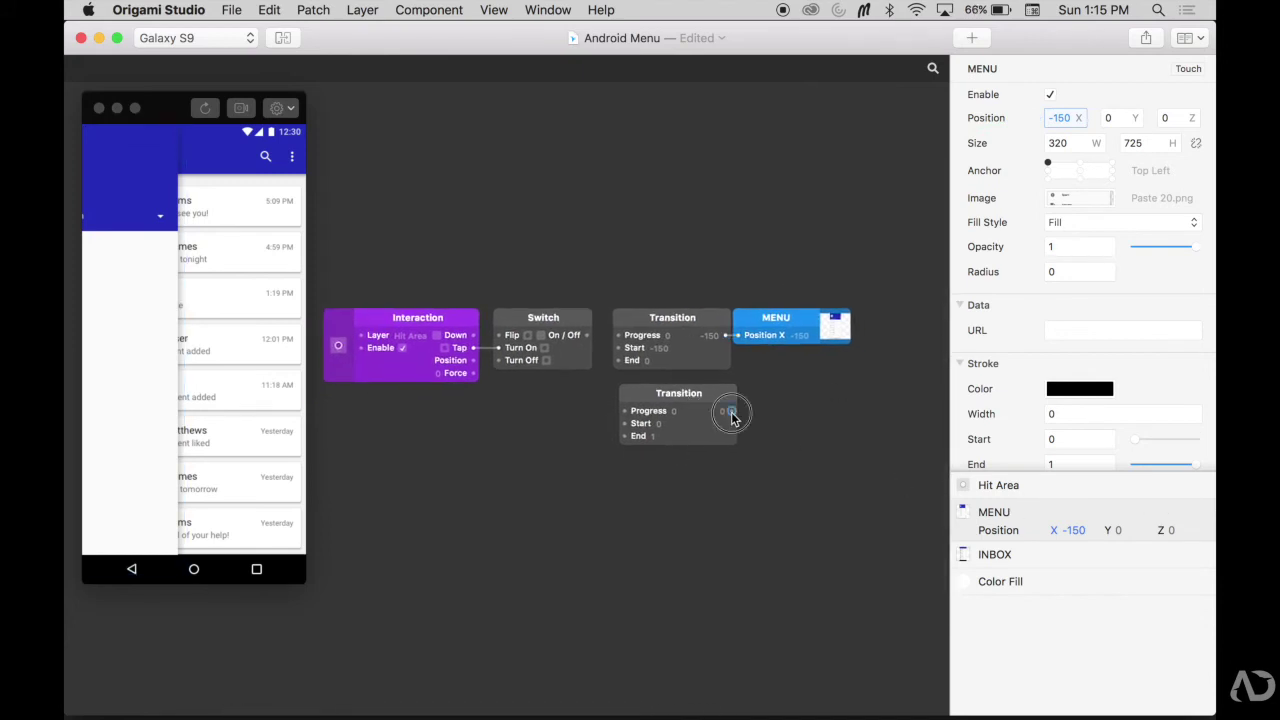
drag(731, 410, 985, 246)
scroll(728, 410, left, 5)
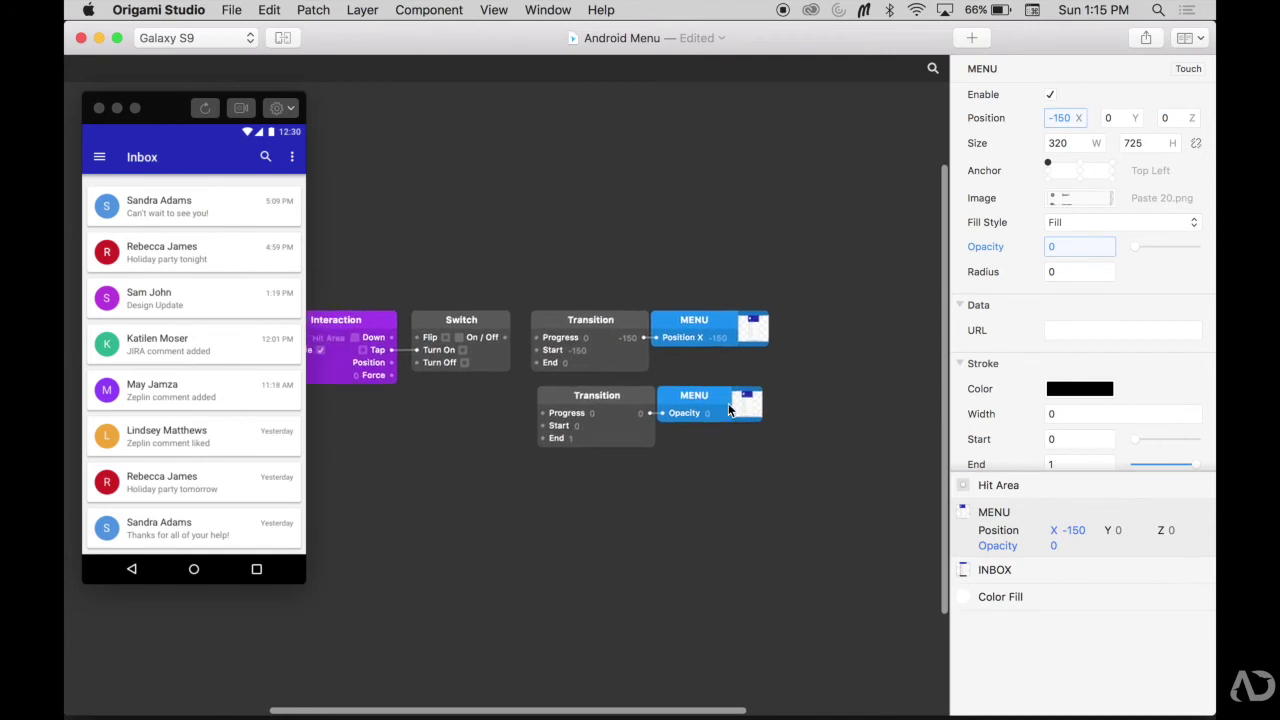
drag(549, 336, 586, 411)
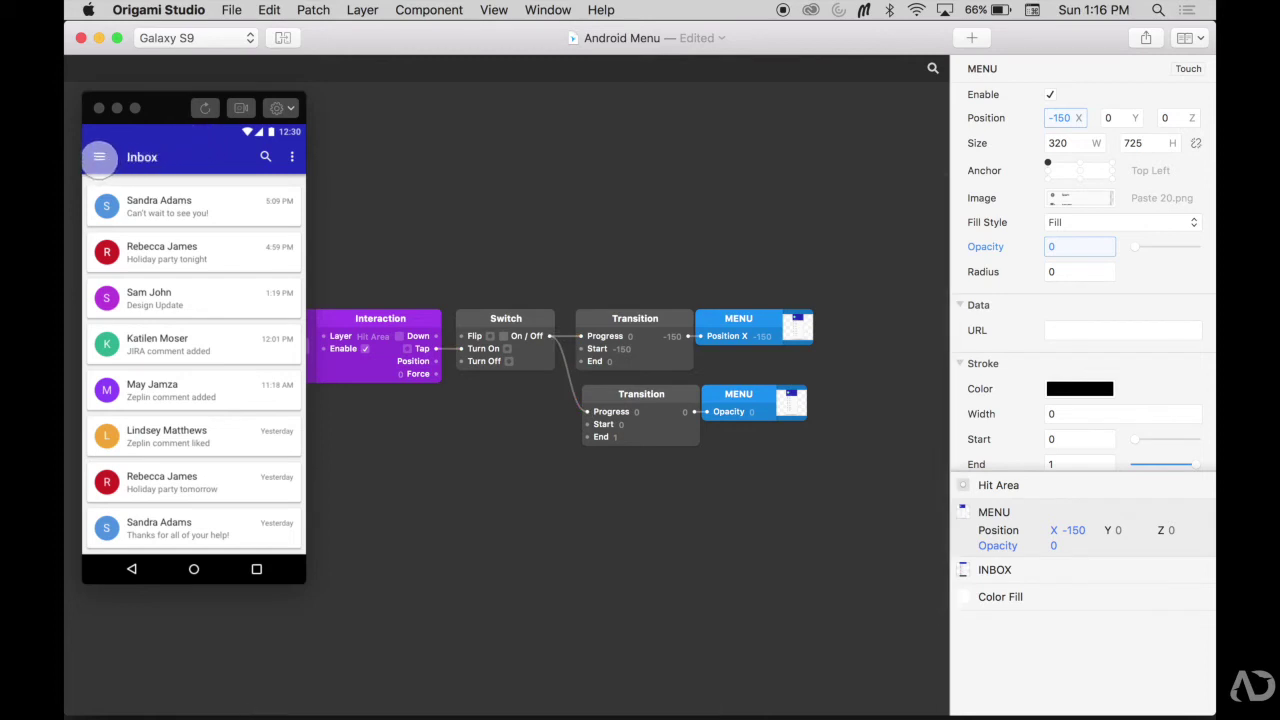
click(99, 157)
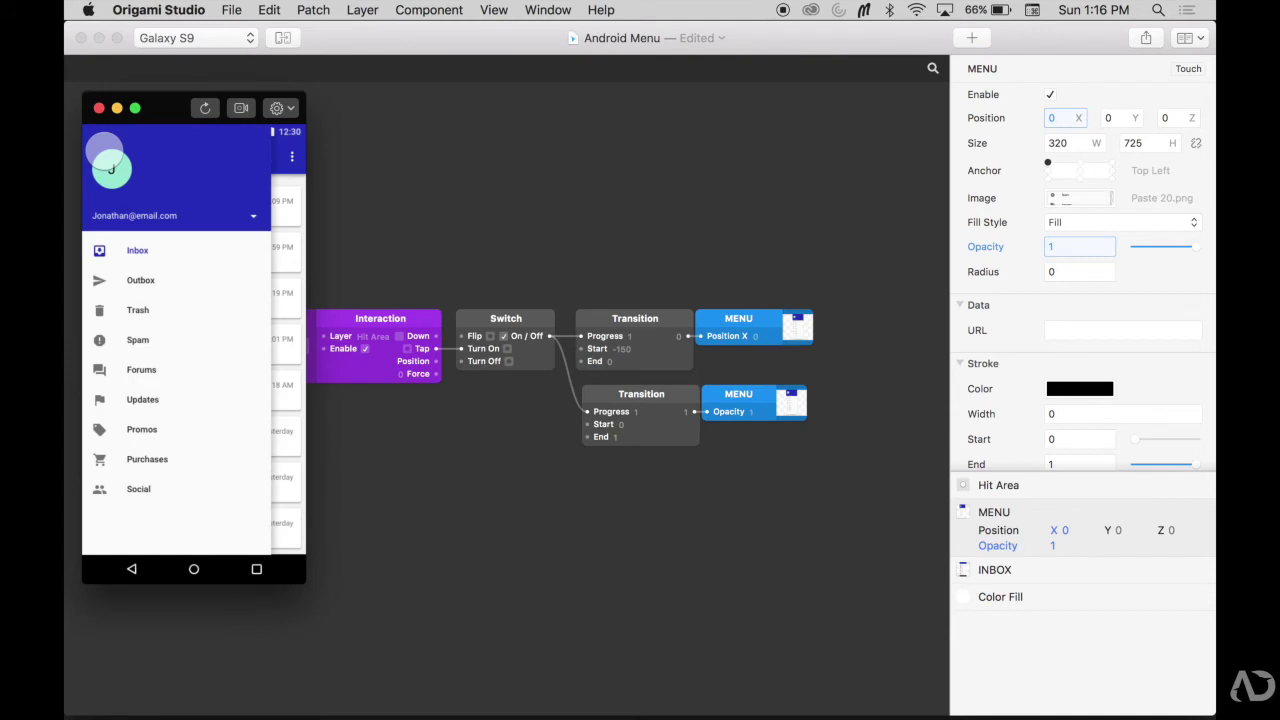
Step: Insert a Classic Animation patch with a Quadratic In-Out curve
double_click(464, 218)
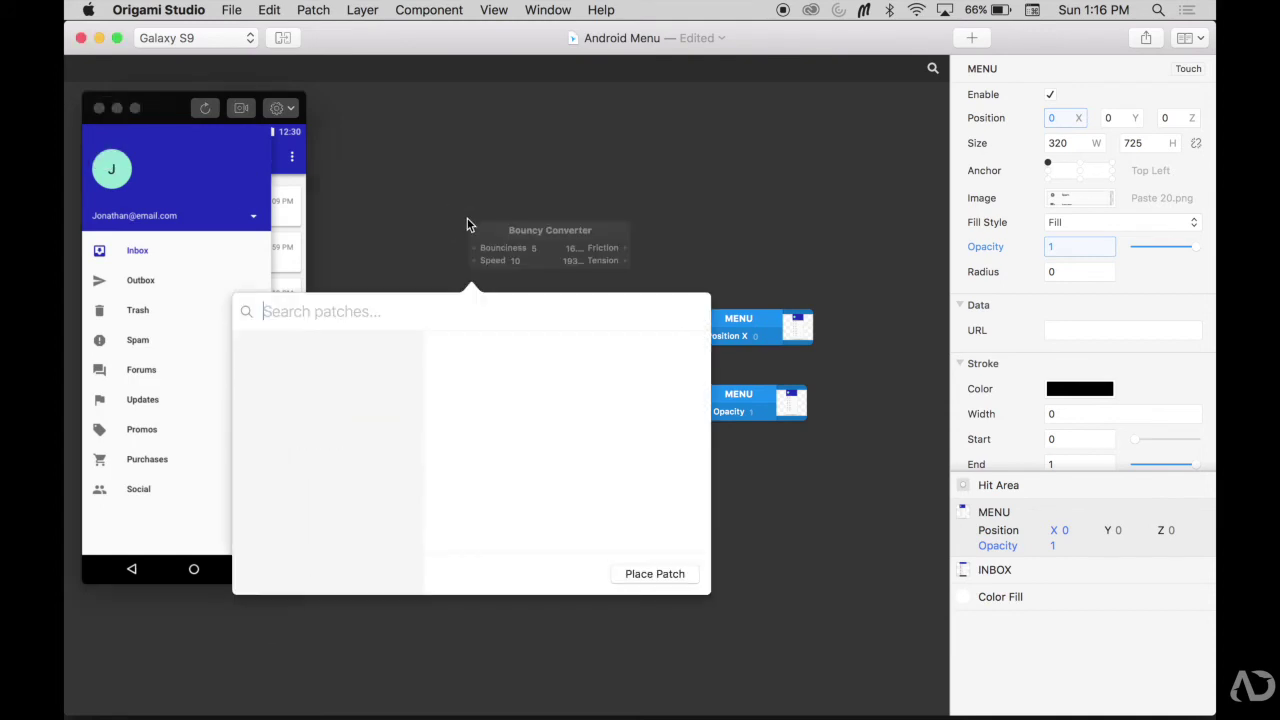
text(ANIM)
key(Return)
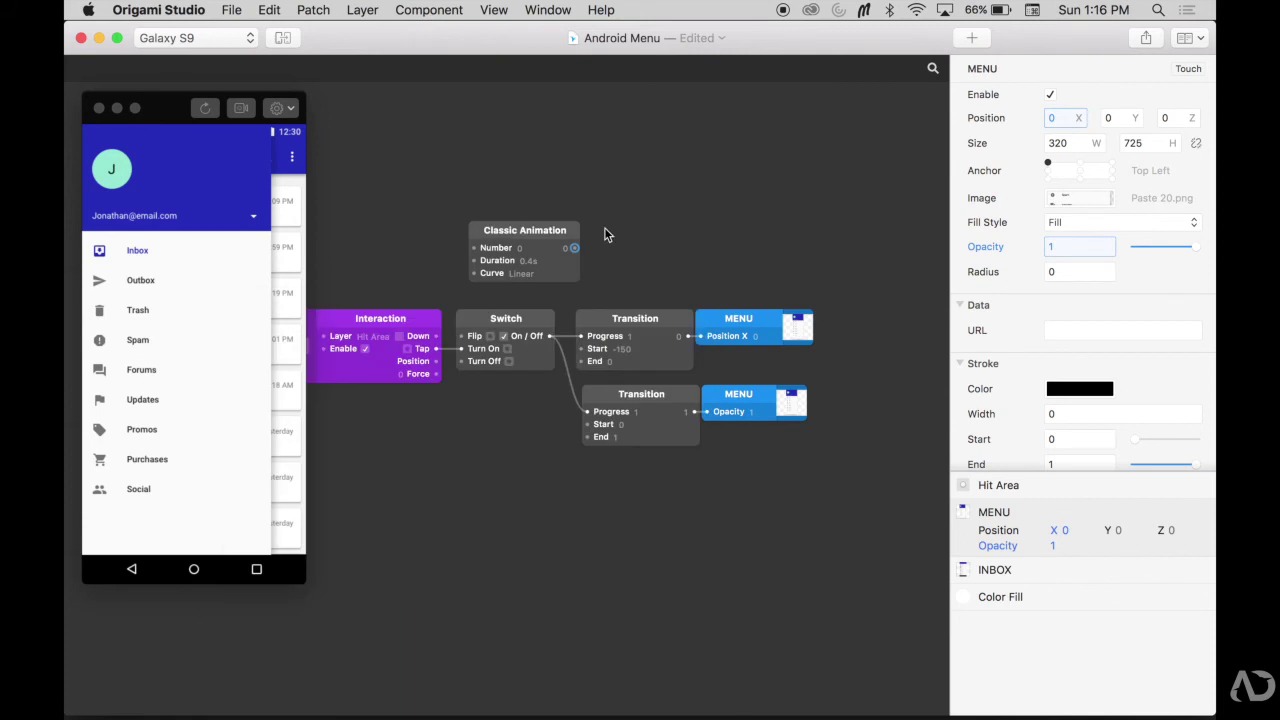
click(527, 274)
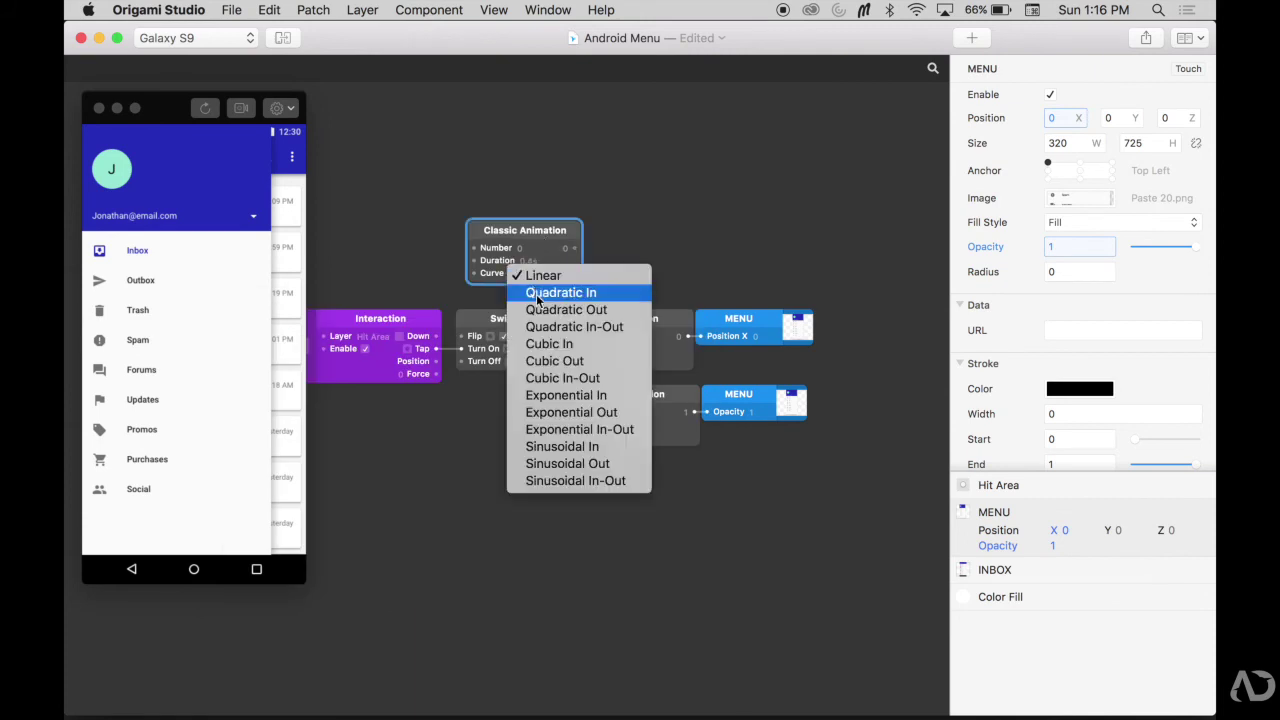
click(548, 327)
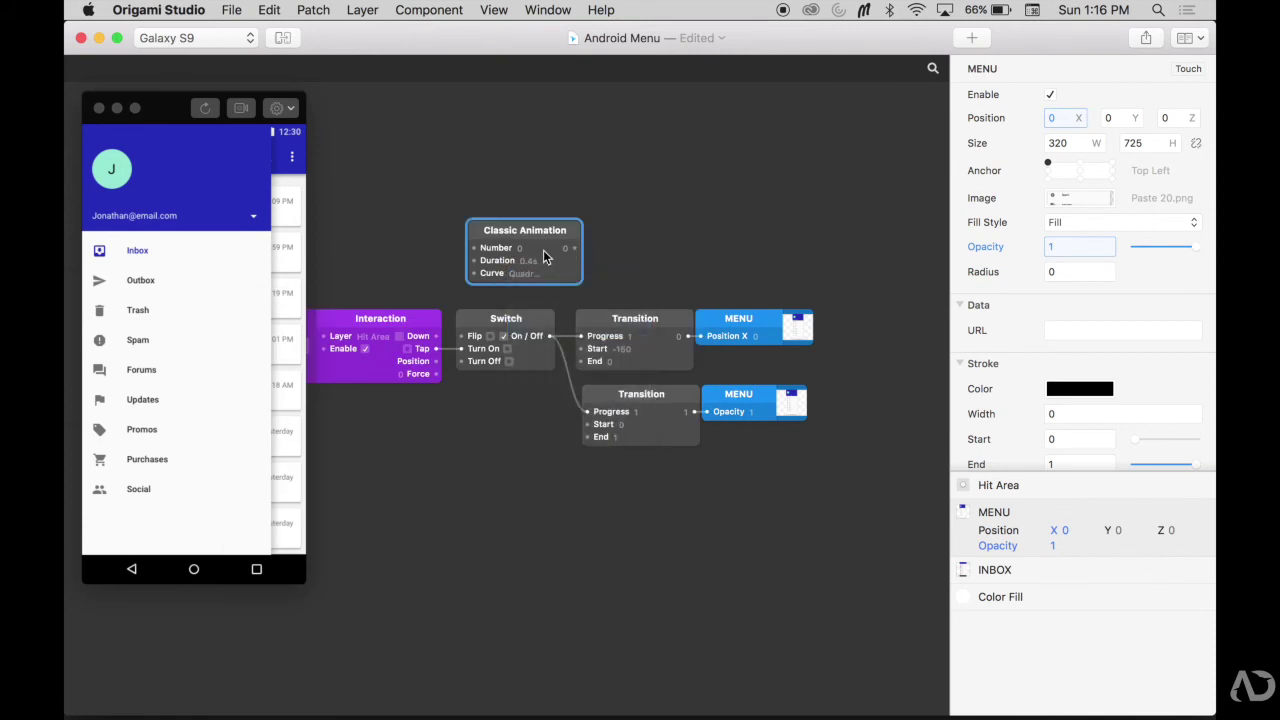
drag(549, 234, 650, 237)
Step: Feed the Switch into the animation's Number and its output into both Transitions, tidying the patches
drag(549, 336, 574, 247)
drag(676, 251, 586, 336)
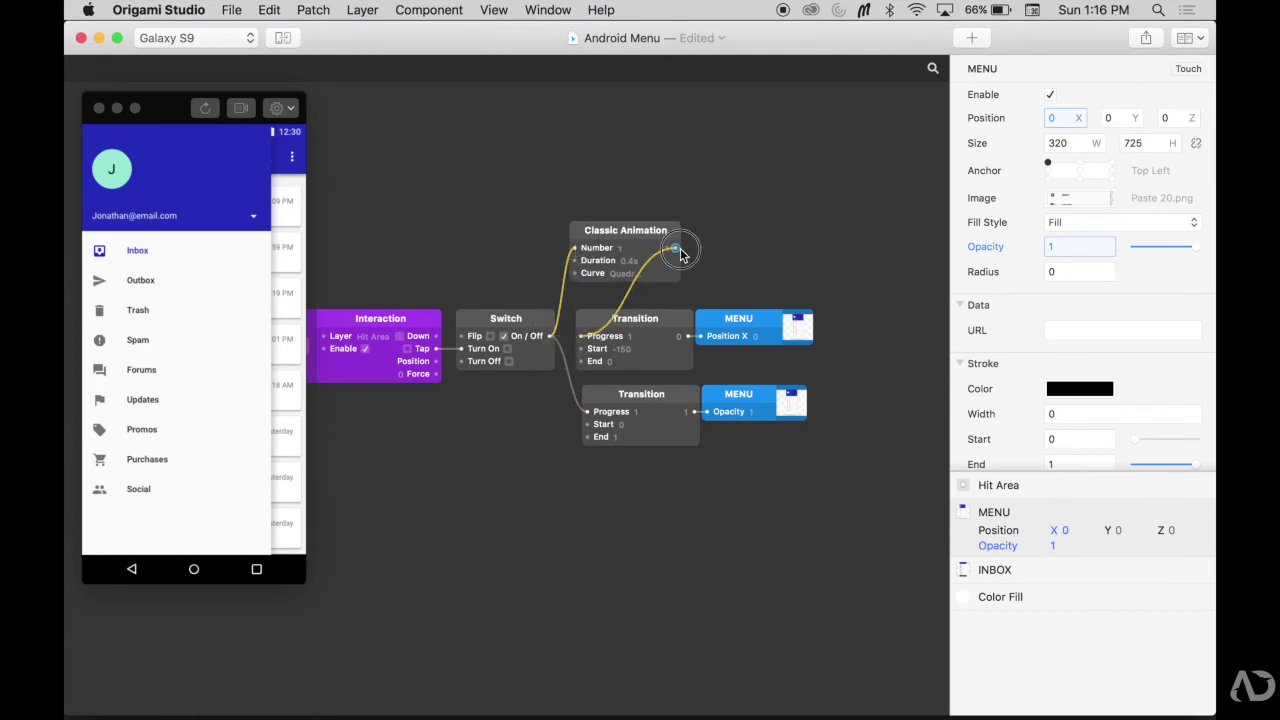
drag(676, 248, 587, 411)
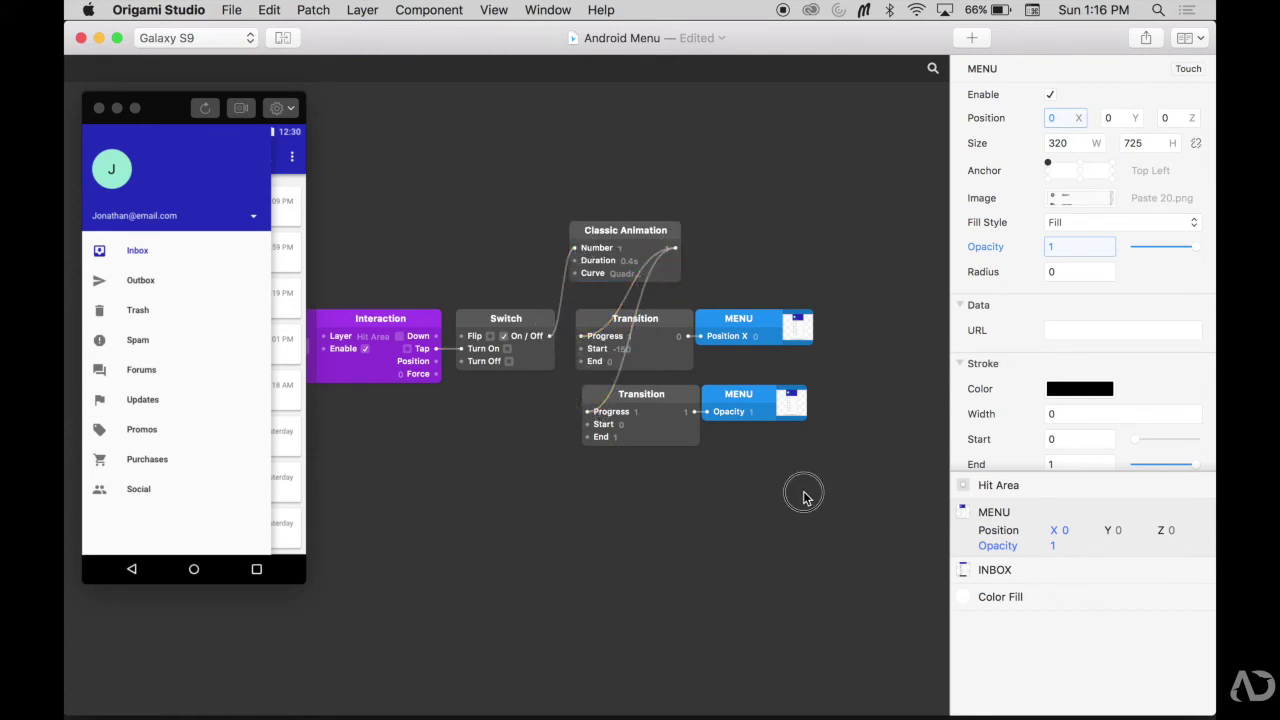
drag(803, 494, 747, 326)
drag(648, 244, 641, 332)
drag(691, 240, 930, 480)
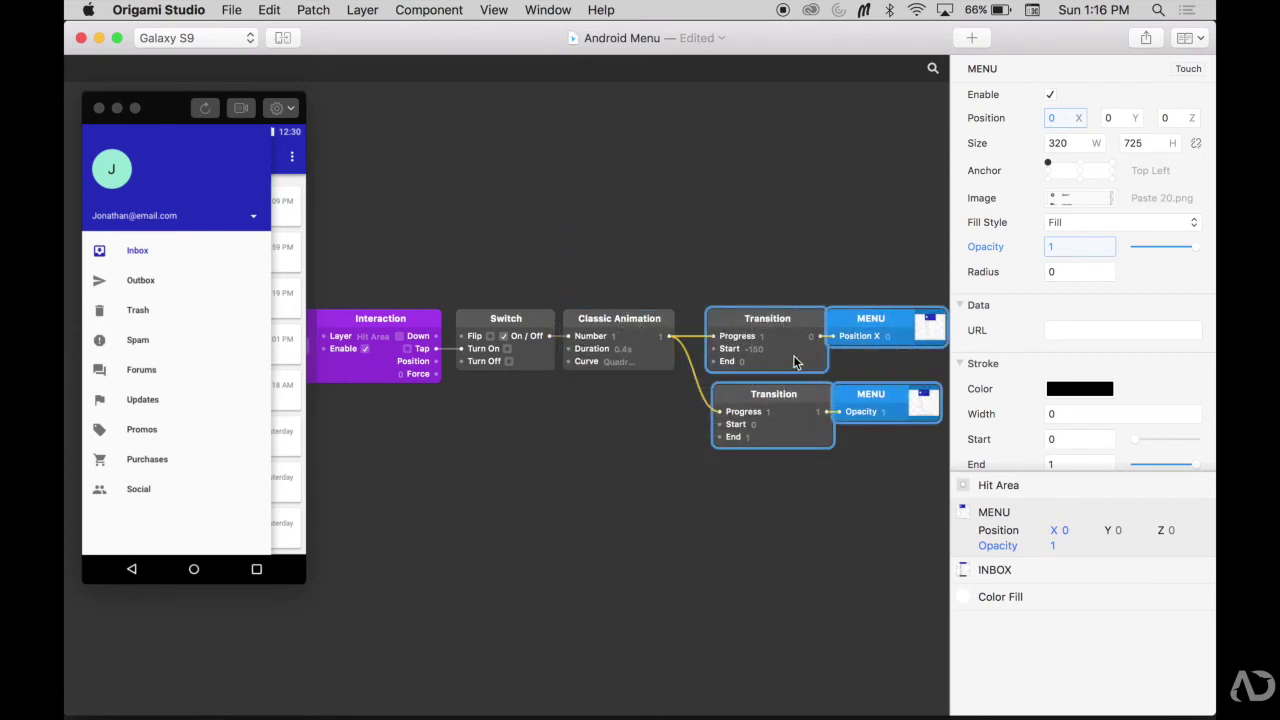
drag(786, 338, 768, 338)
Step: Preview the eased drawer and set the animation's Duration to 0.2
click(709, 277)
click(204, 108)
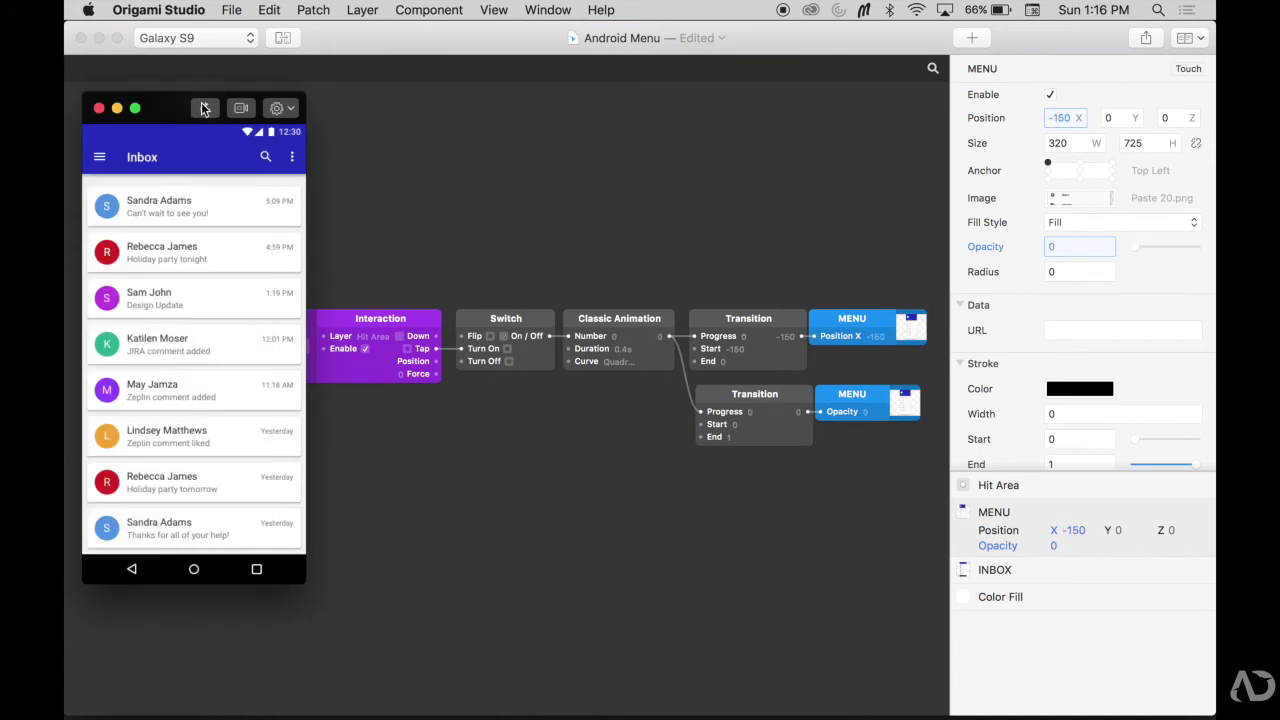
click(99, 157)
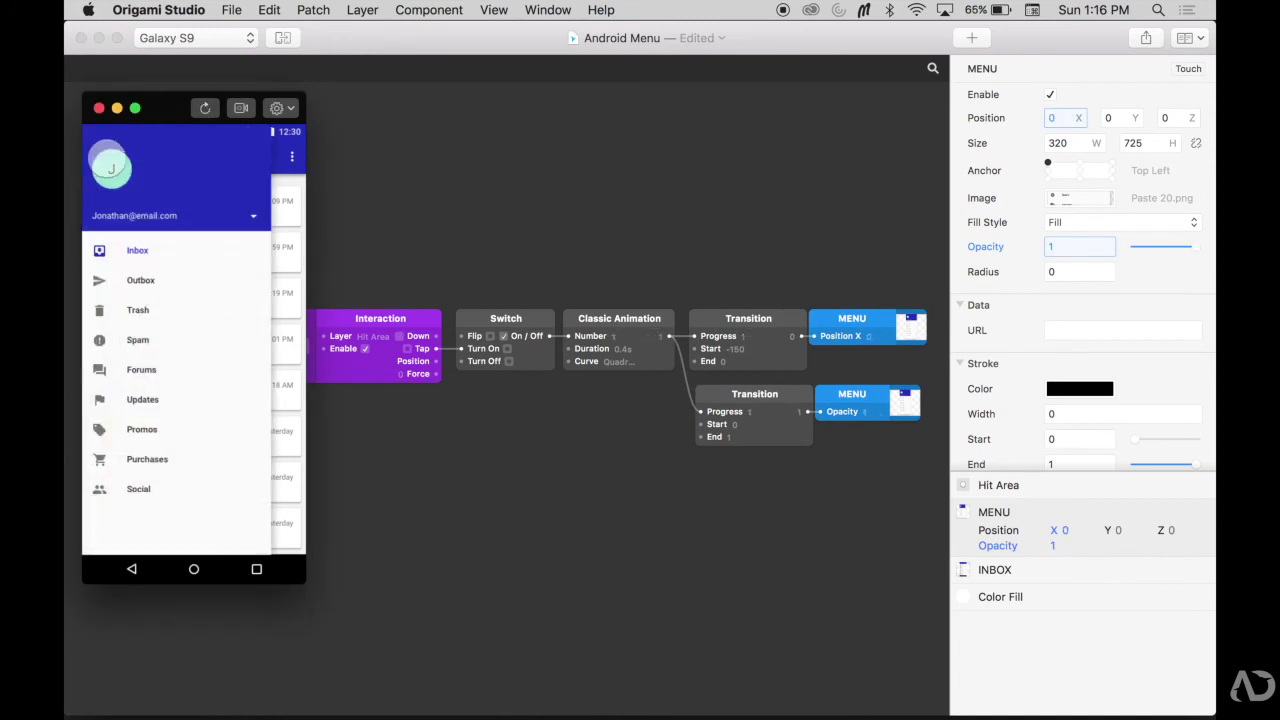
click(624, 348)
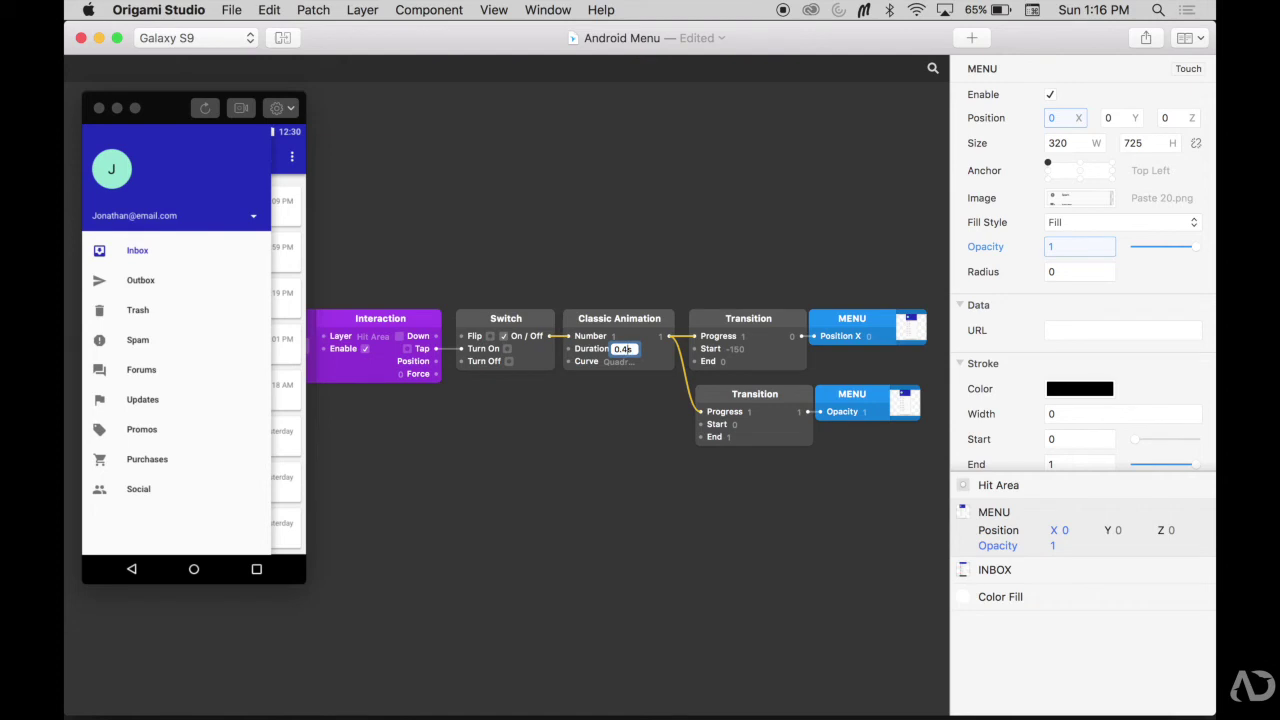
click(556, 226)
Step: Preview the open drawer, then add a new Rectangle layer
click(204, 108)
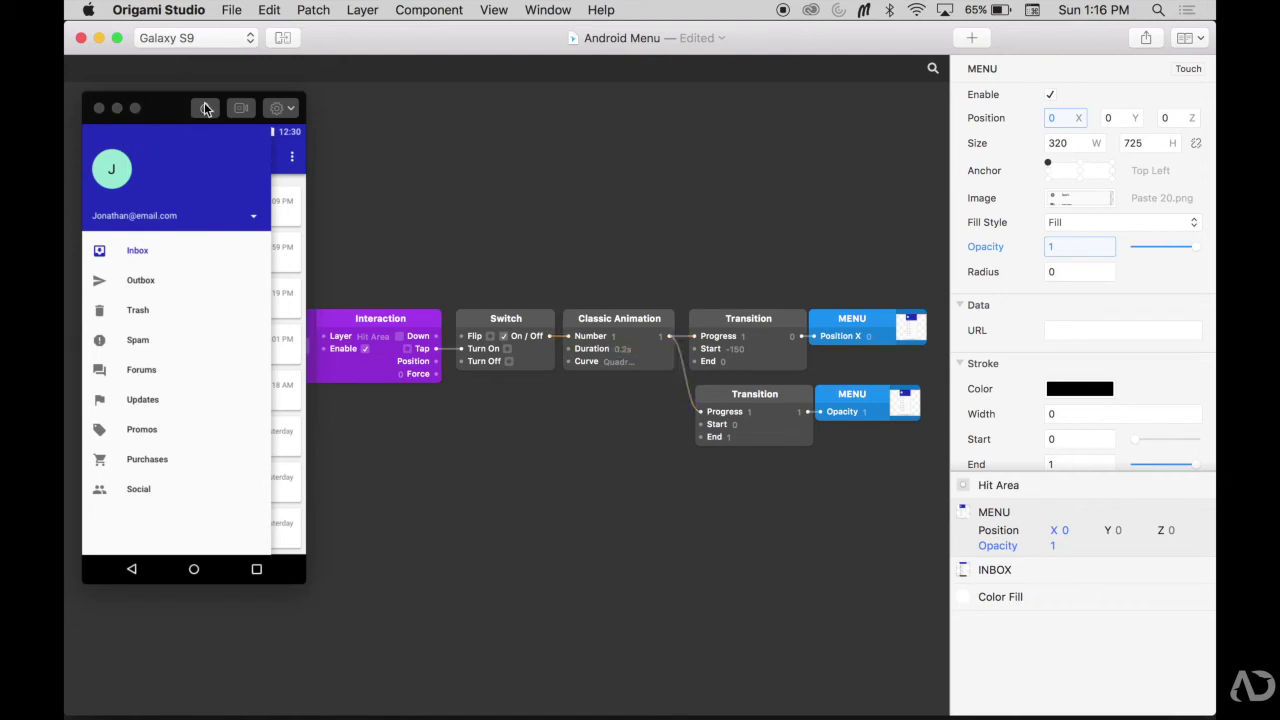
click(99, 157)
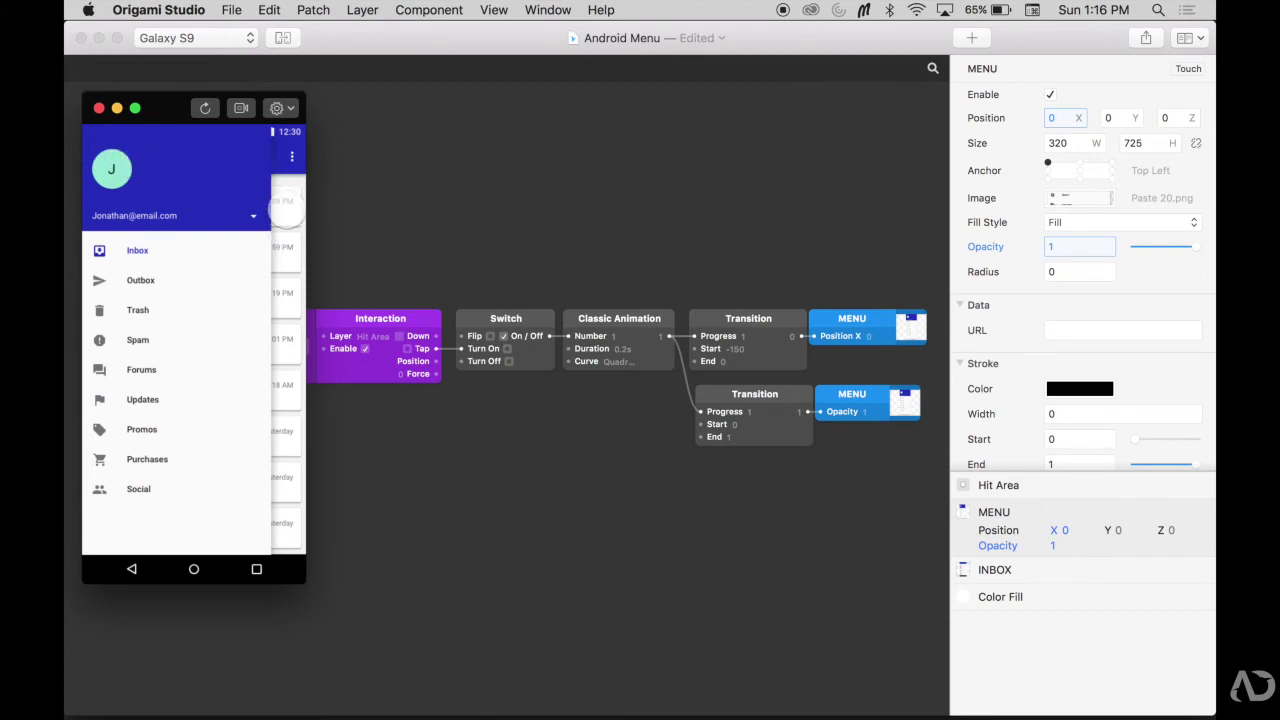
click(972, 37)
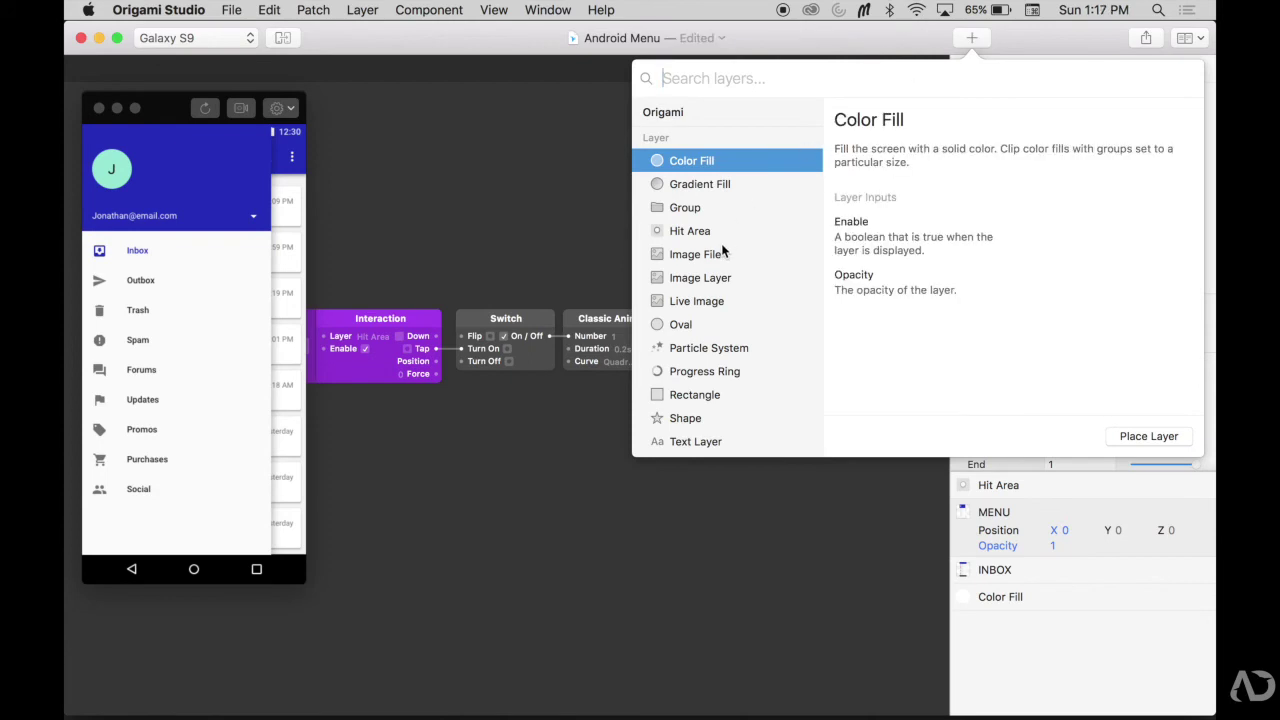
click(709, 394)
click(1129, 434)
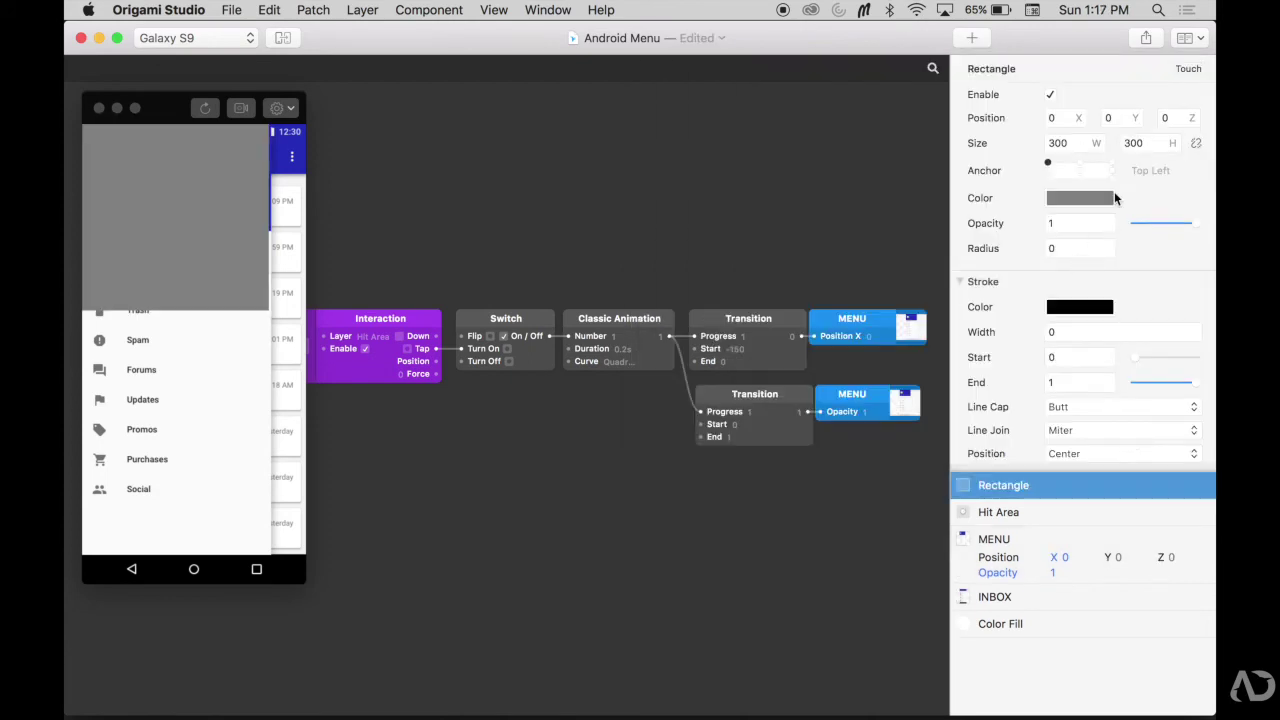
Step: Make the rectangle 363 wide, 0.5 opacity and dark, placed between MENU and INBOX
drag(1073, 145, 1214, 165)
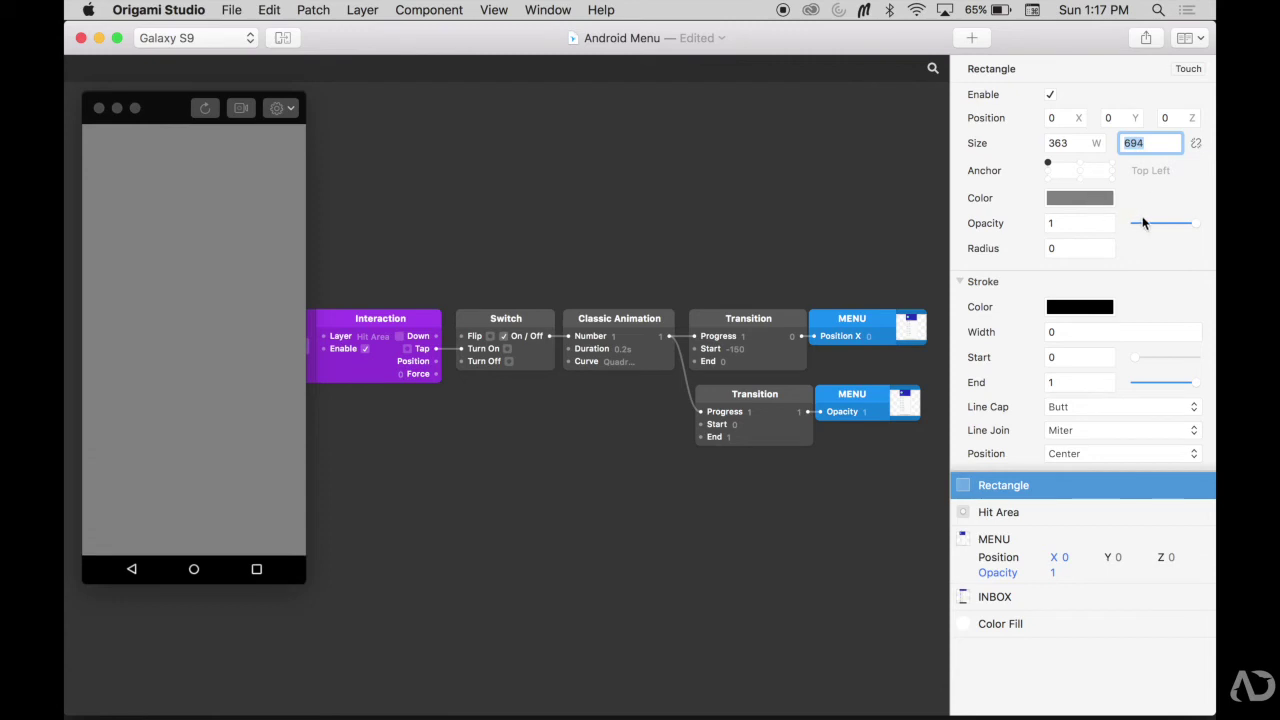
drag(1143, 222, 1164, 226)
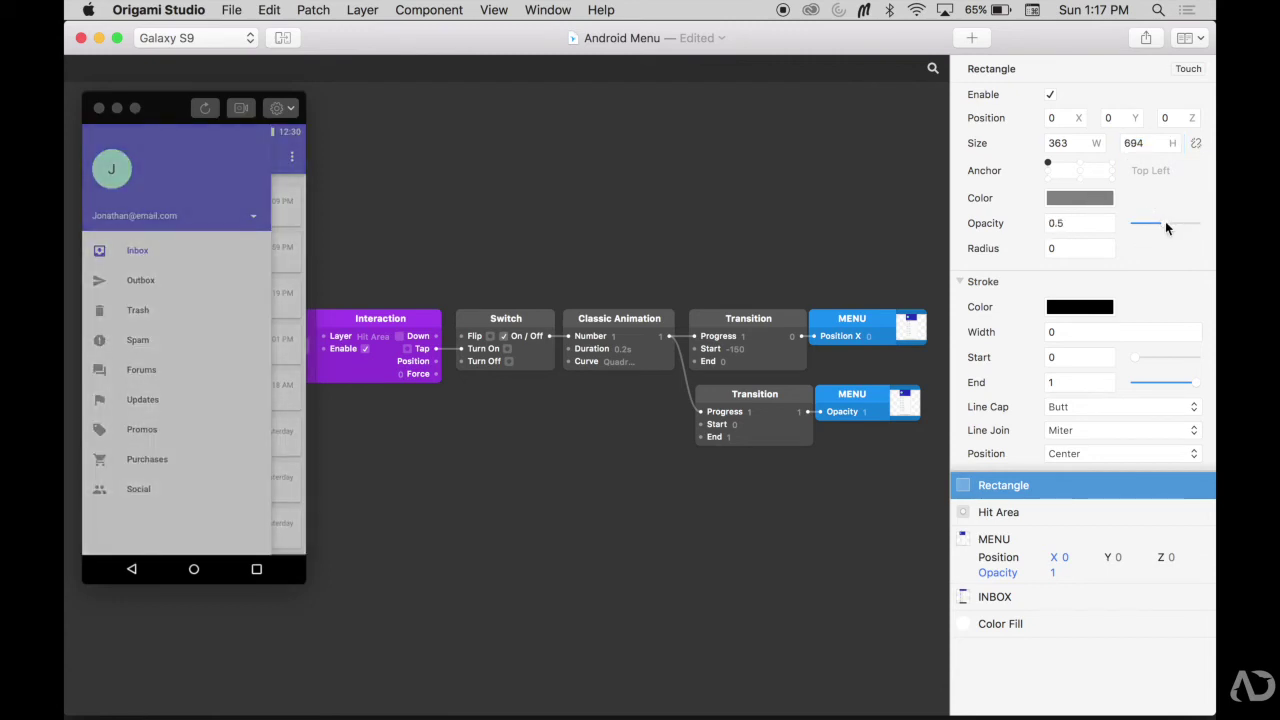
drag(1037, 489, 1040, 566)
click(1079, 198)
drag(920, 288, 966, 289)
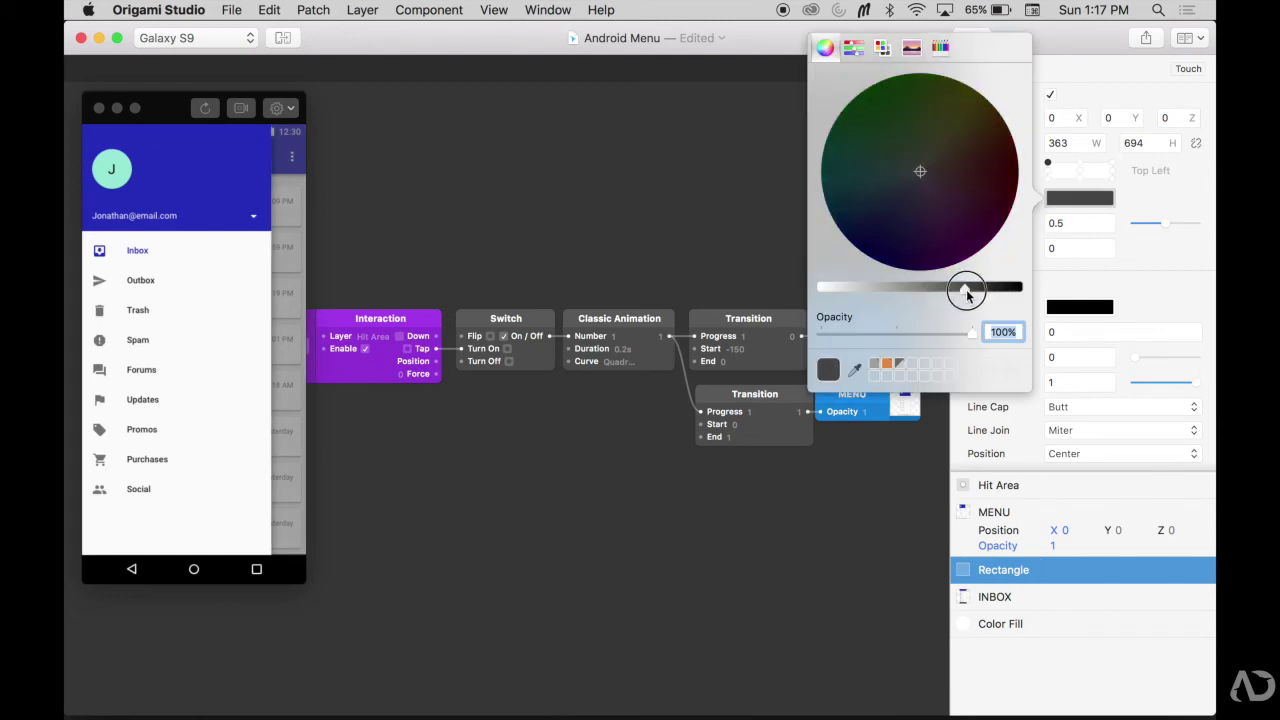
click(845, 512)
double_click(1023, 567)
Step: Name the rectangle OVERLAY and add a third Transition with End set to 0.5
text(O)
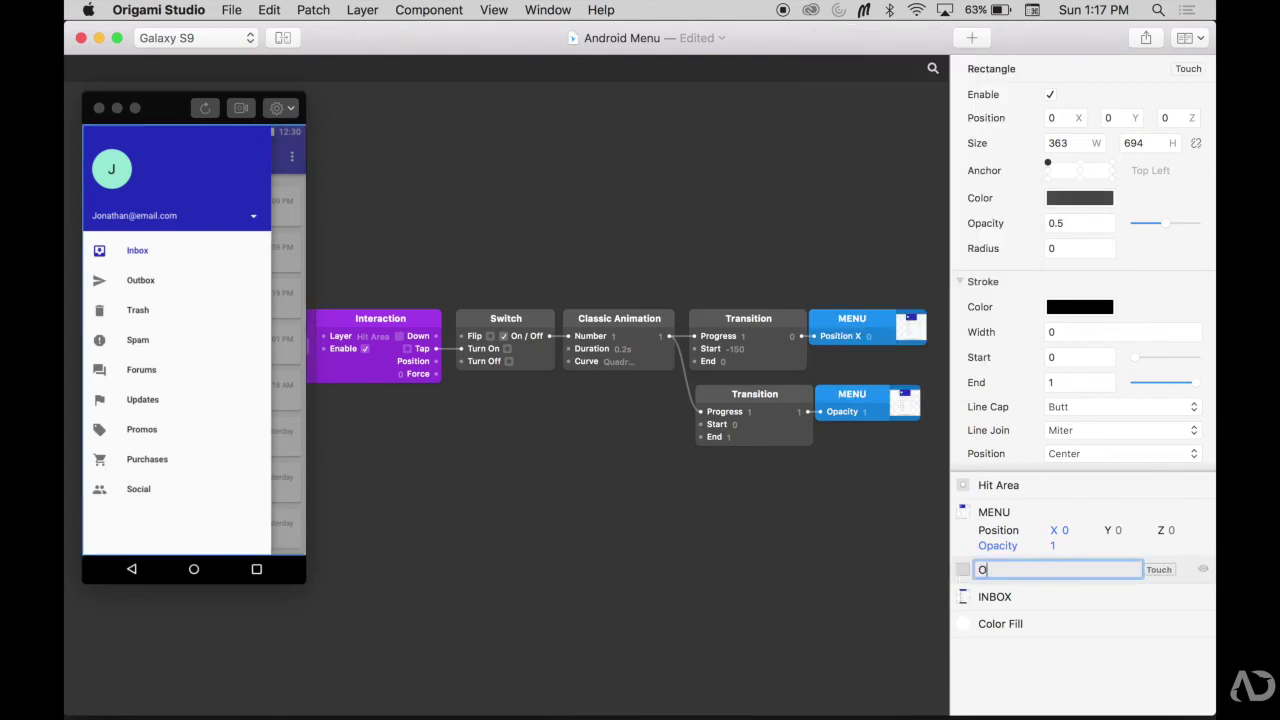
key(Return)
key(Return)
text(TRA)
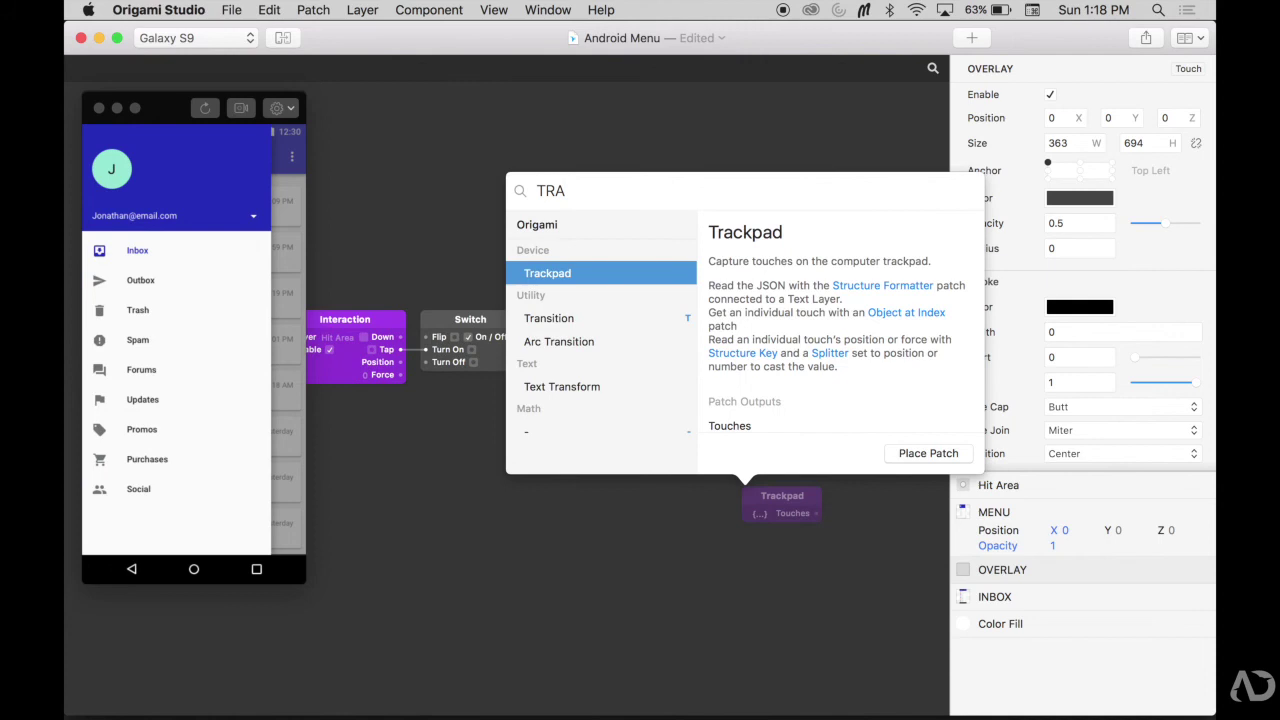
click(549, 318)
key(Return)
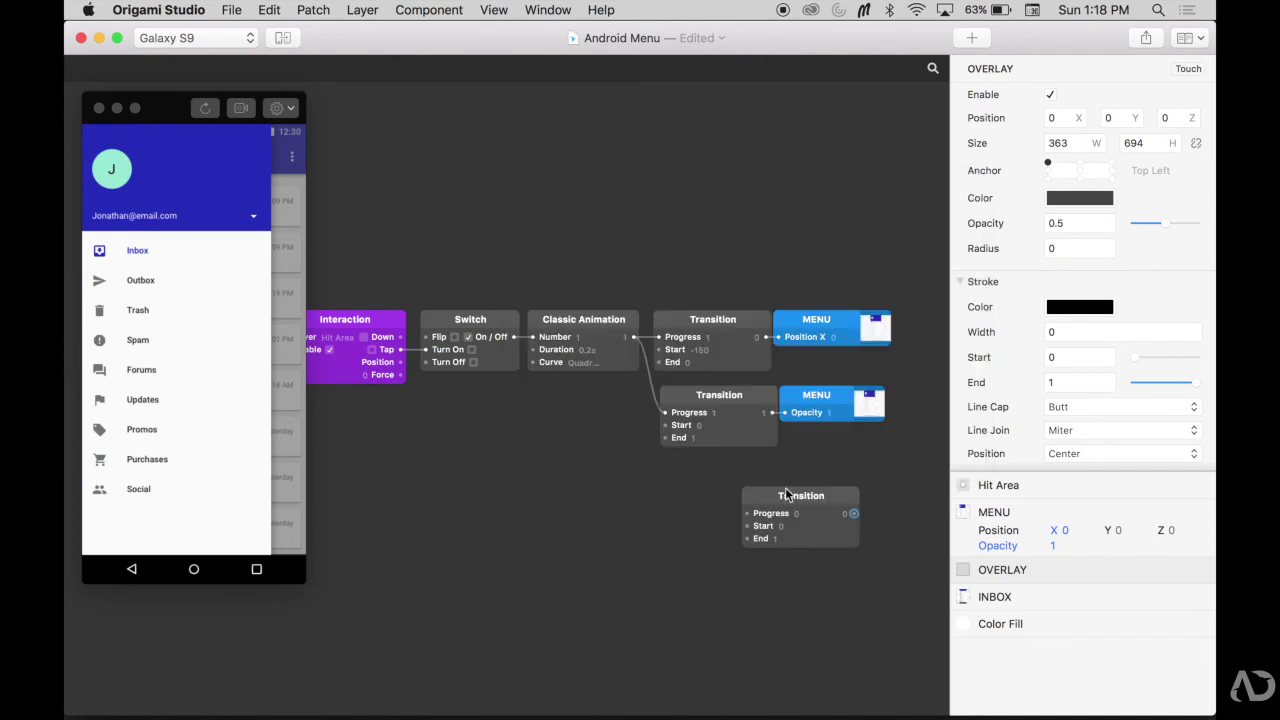
drag(792, 506, 716, 481)
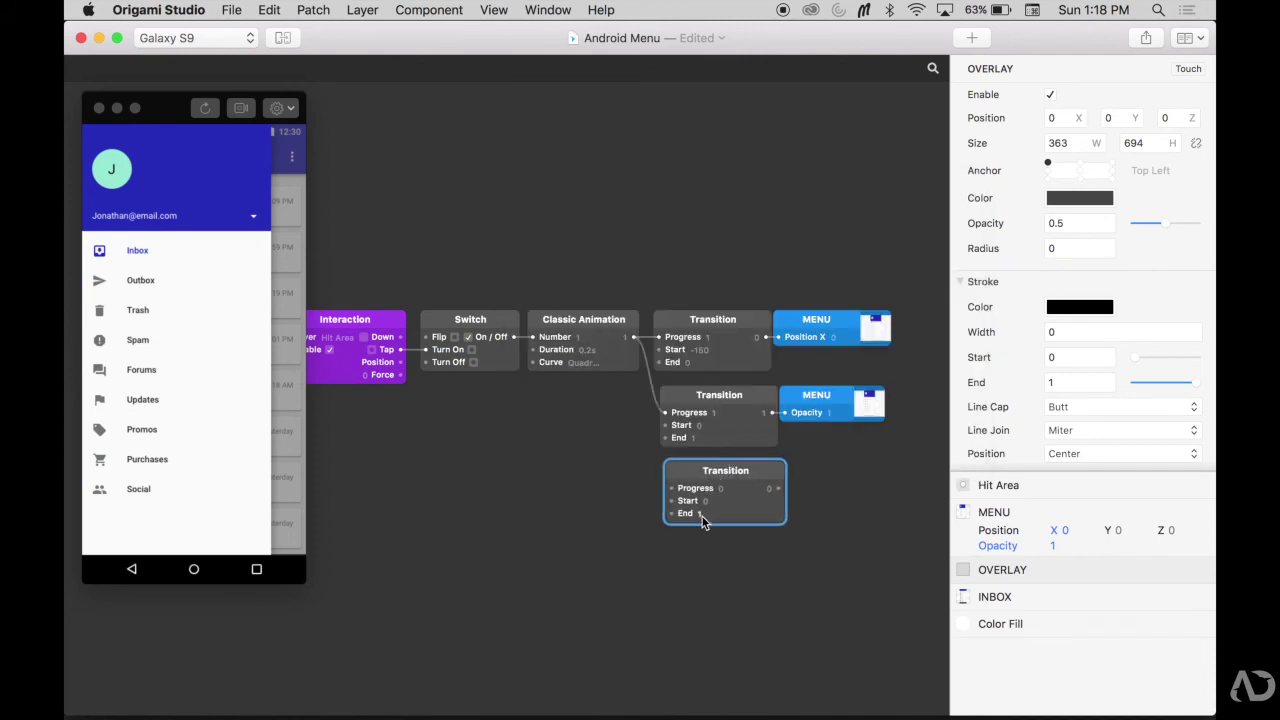
click(702, 515)
text(0.5)
key(Return)
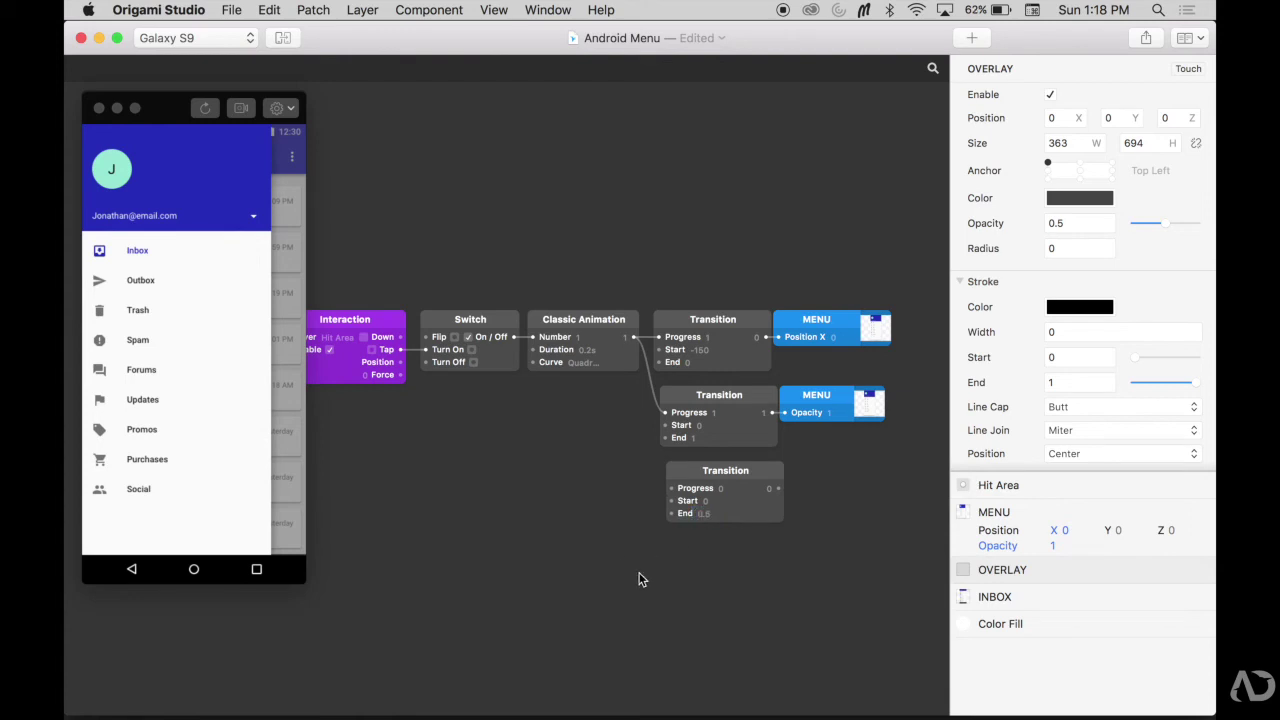
Step: Feed the Classic Animation into the new Transition, drive OVERLAY's Opacity with it, and reset the preview
drag(633, 337, 671, 488)
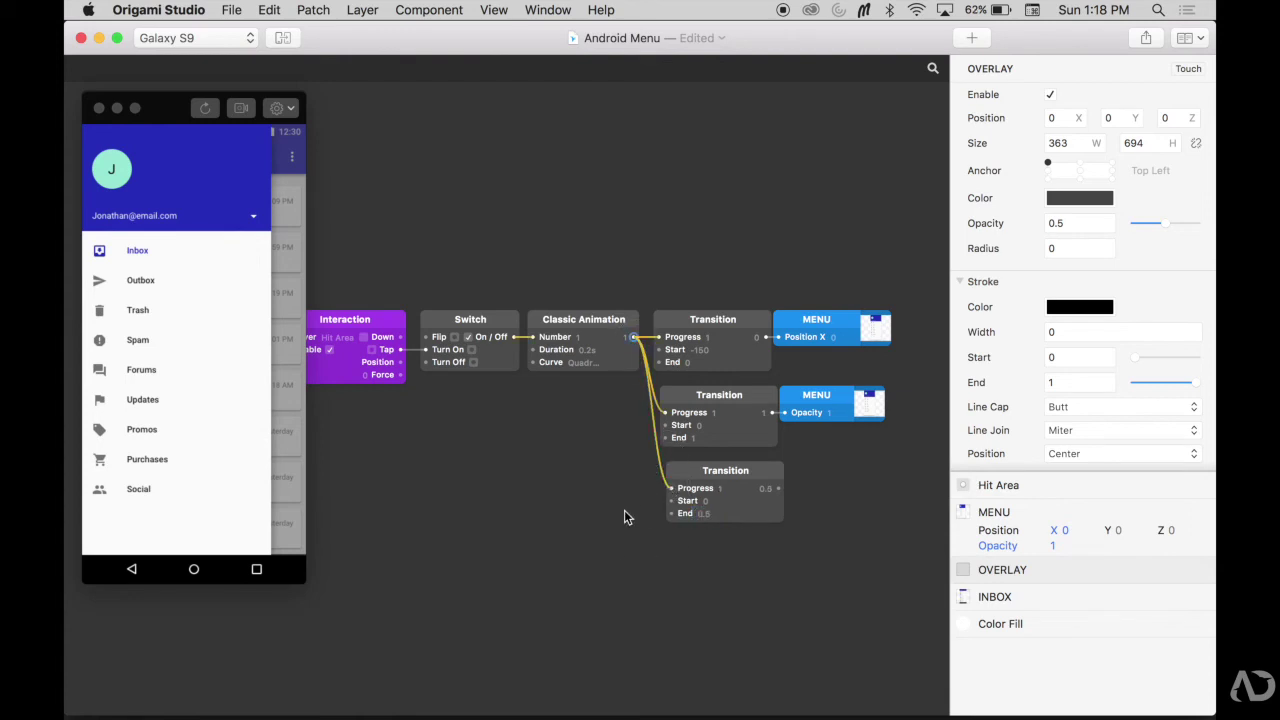
click(779, 489)
drag(779, 489, 959, 222)
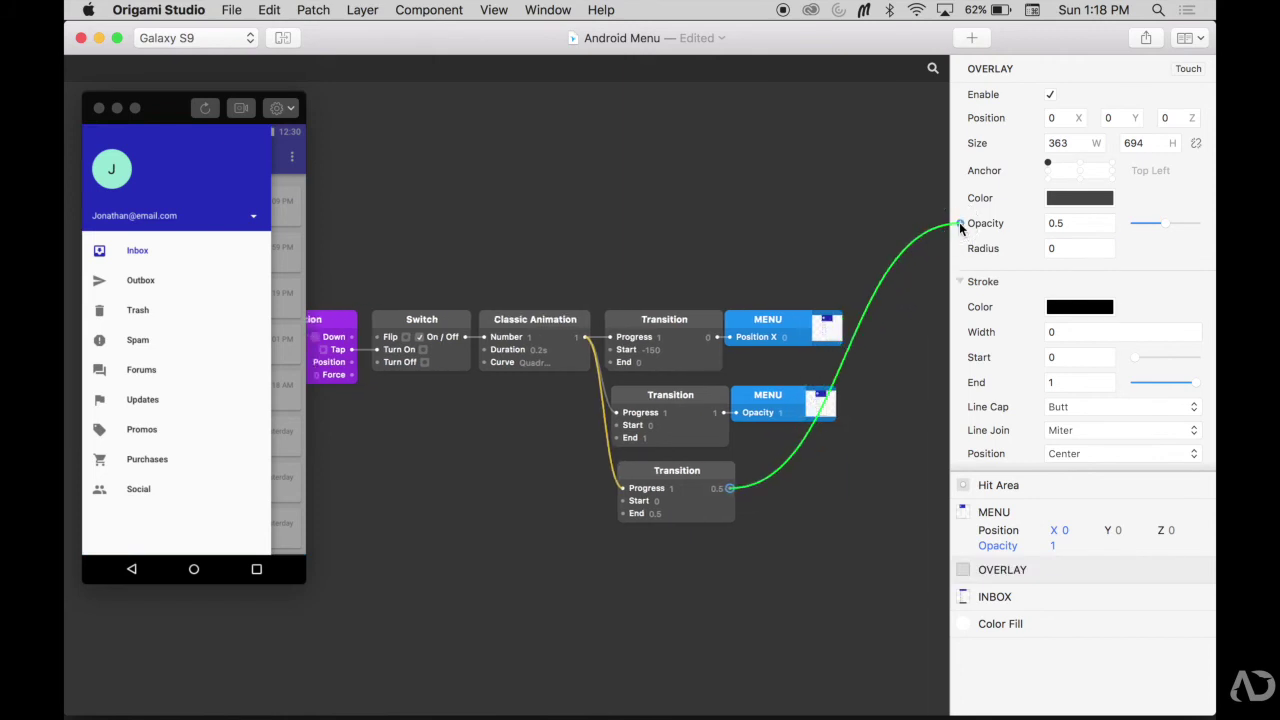
click(205, 108)
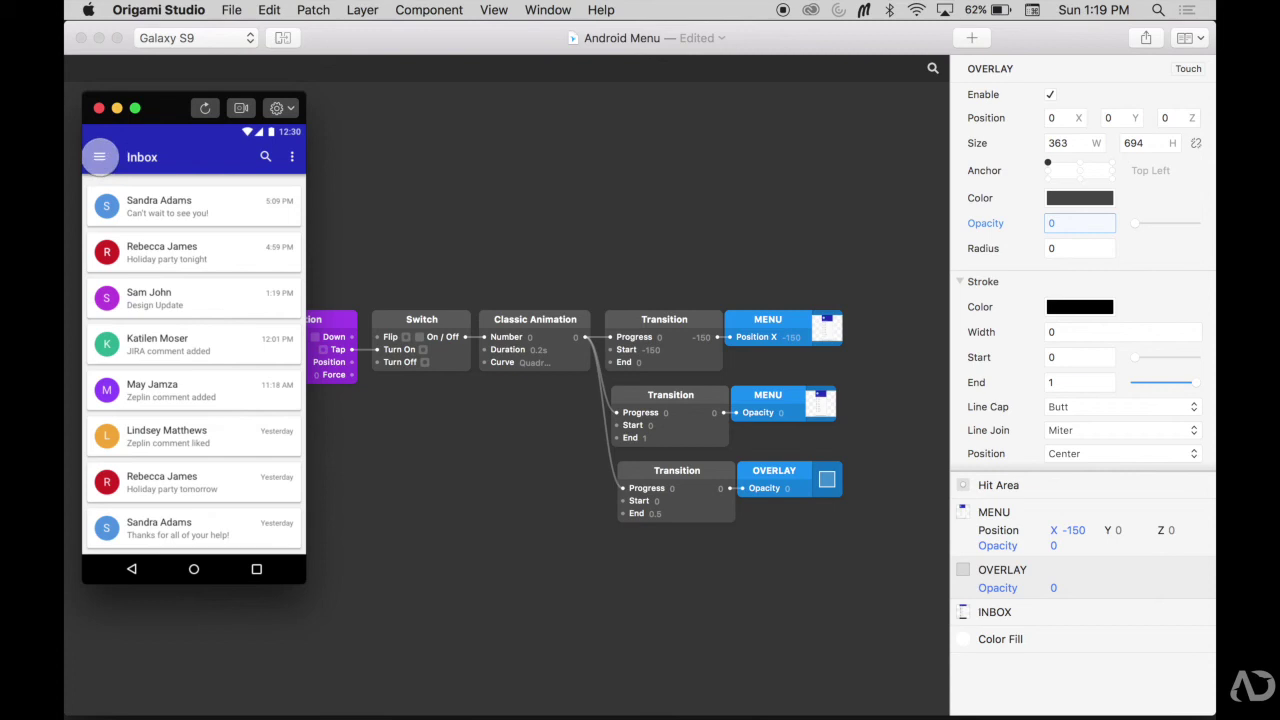
Step: Open the drawer in the preview to see it slide over the inbox dimmed to 0.5
click(100, 155)
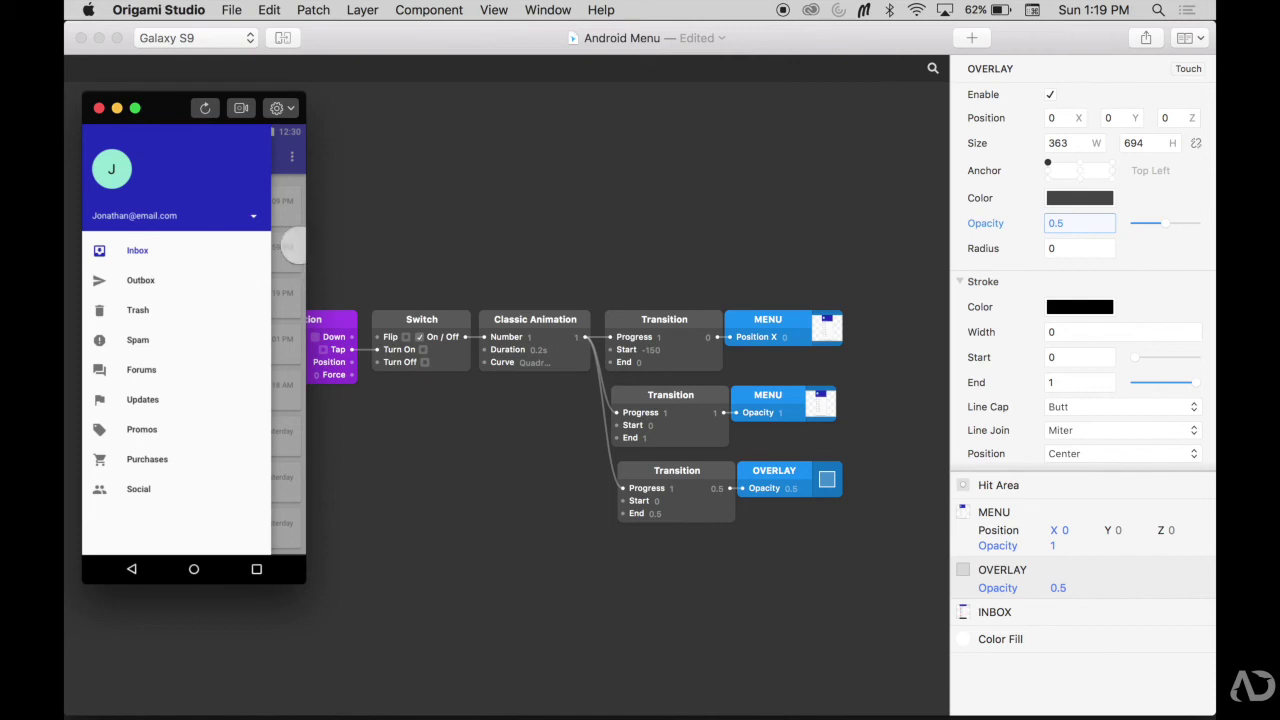
click(360, 208)
Step: Add a new Hit Area layer named 'Hit Area - TURN OFF'
click(971, 38)
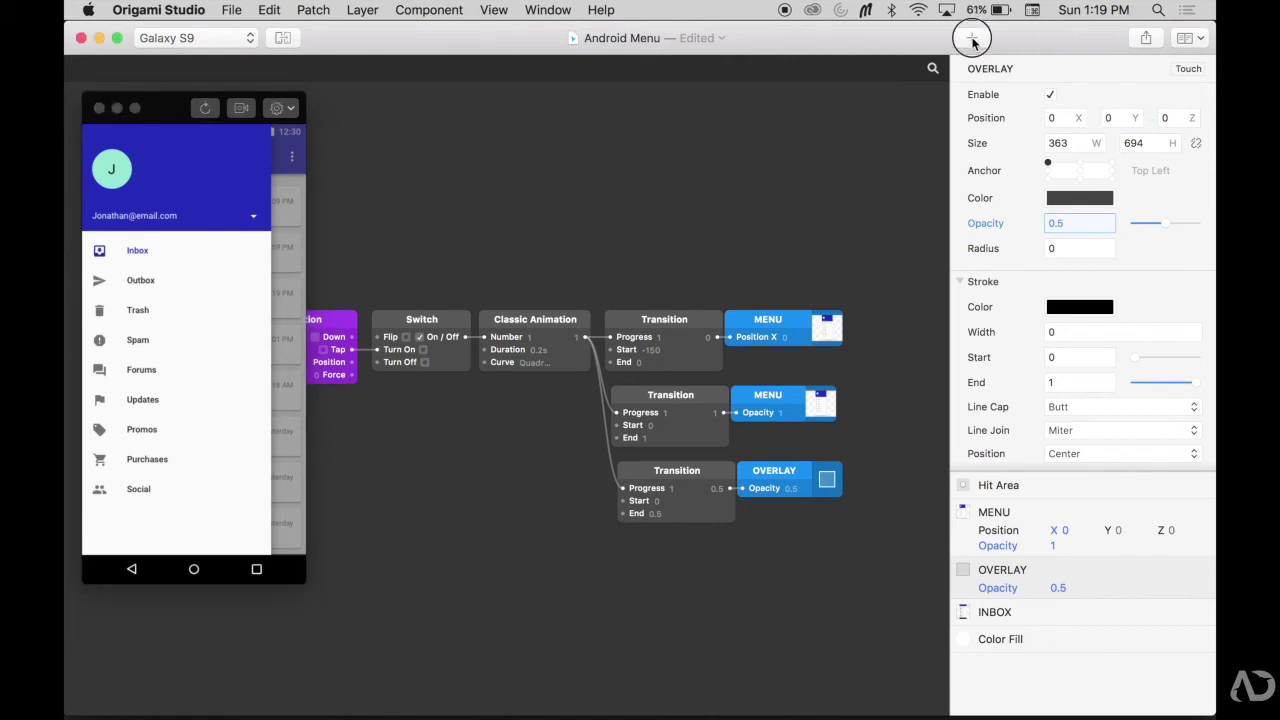
click(710, 232)
click(1149, 436)
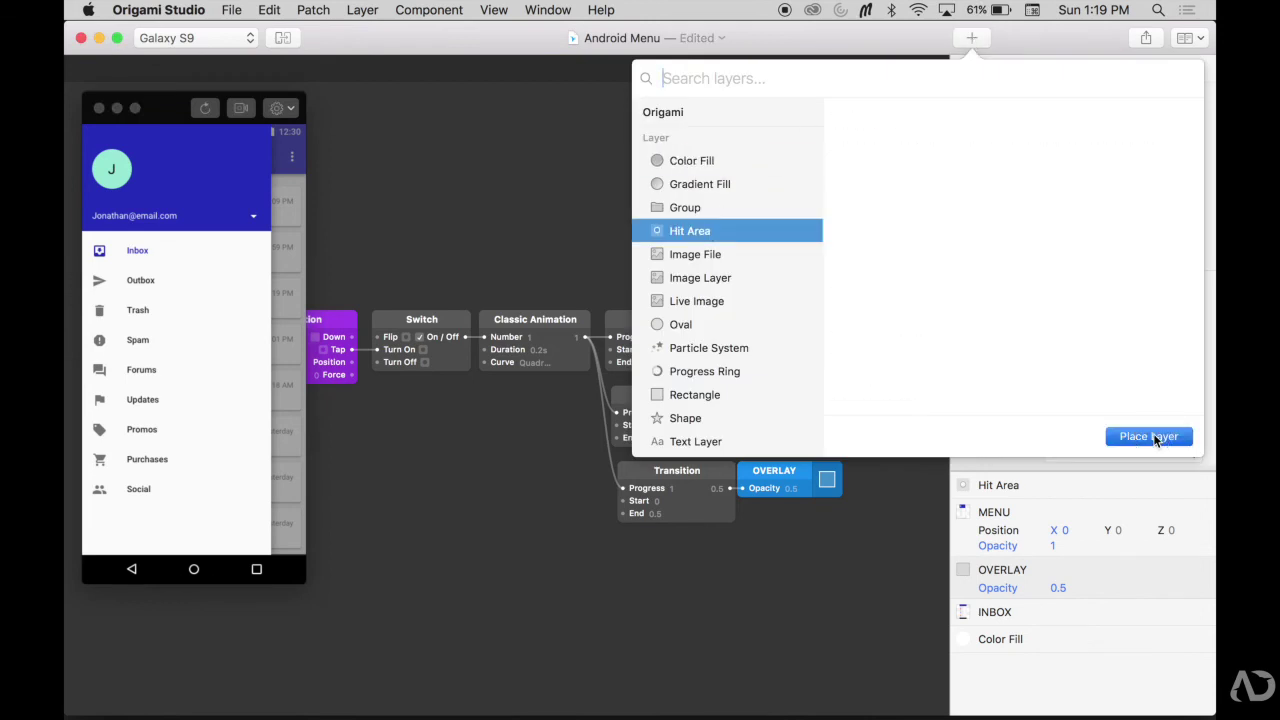
double_click(1001, 488)
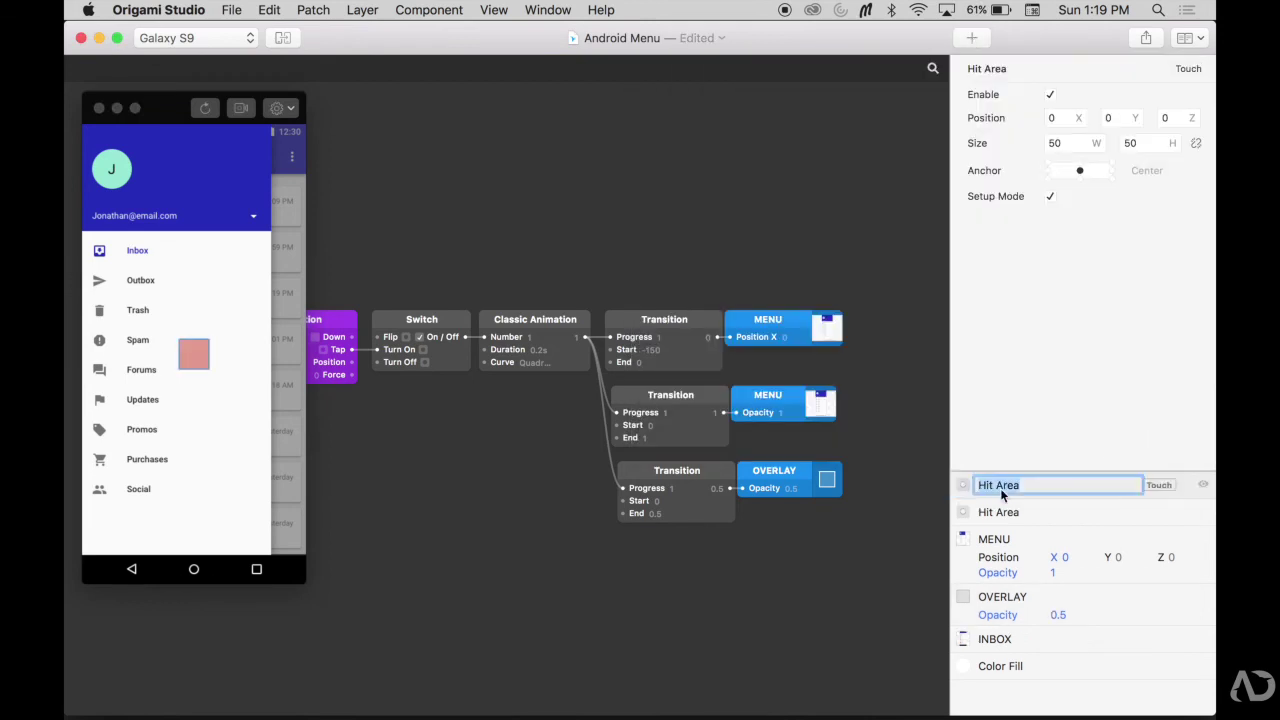
key(Right)
text(- TU)
key(Return)
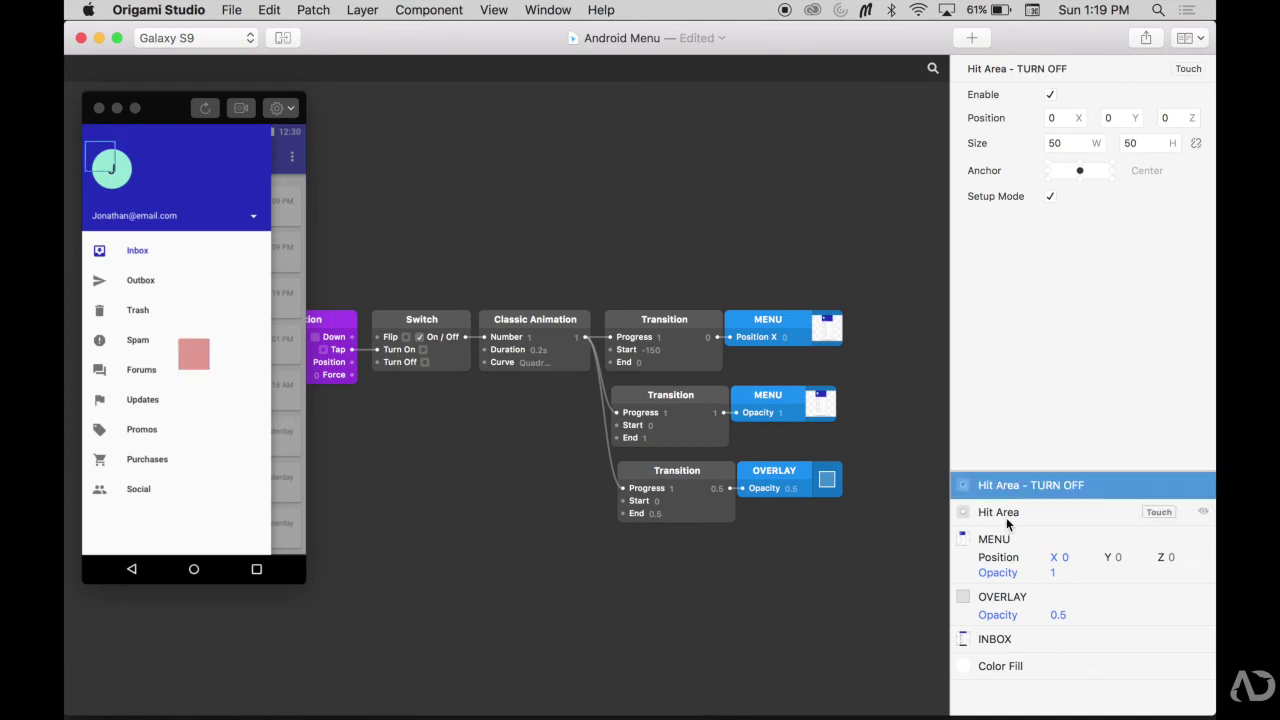
Step: Rename the original hit area to 'Hit Area - MENU ICON'
click(1004, 518)
double_click(1007, 522)
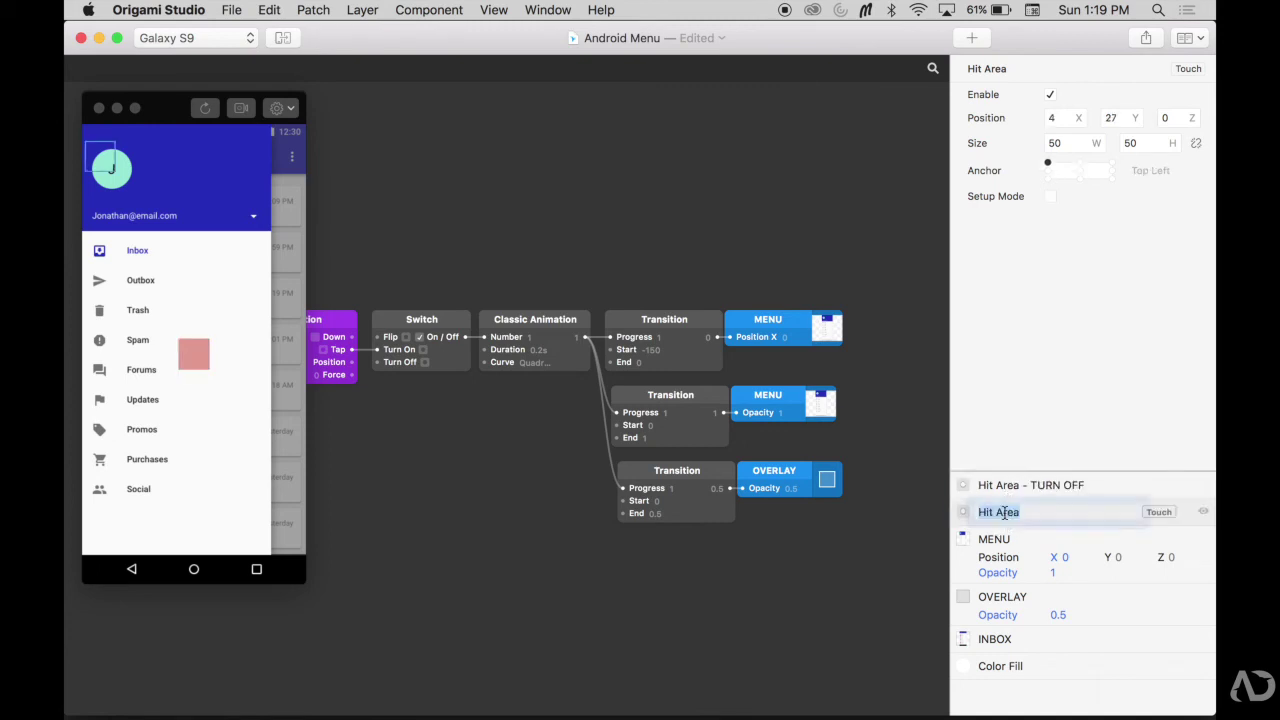
key(Right)
text(- )
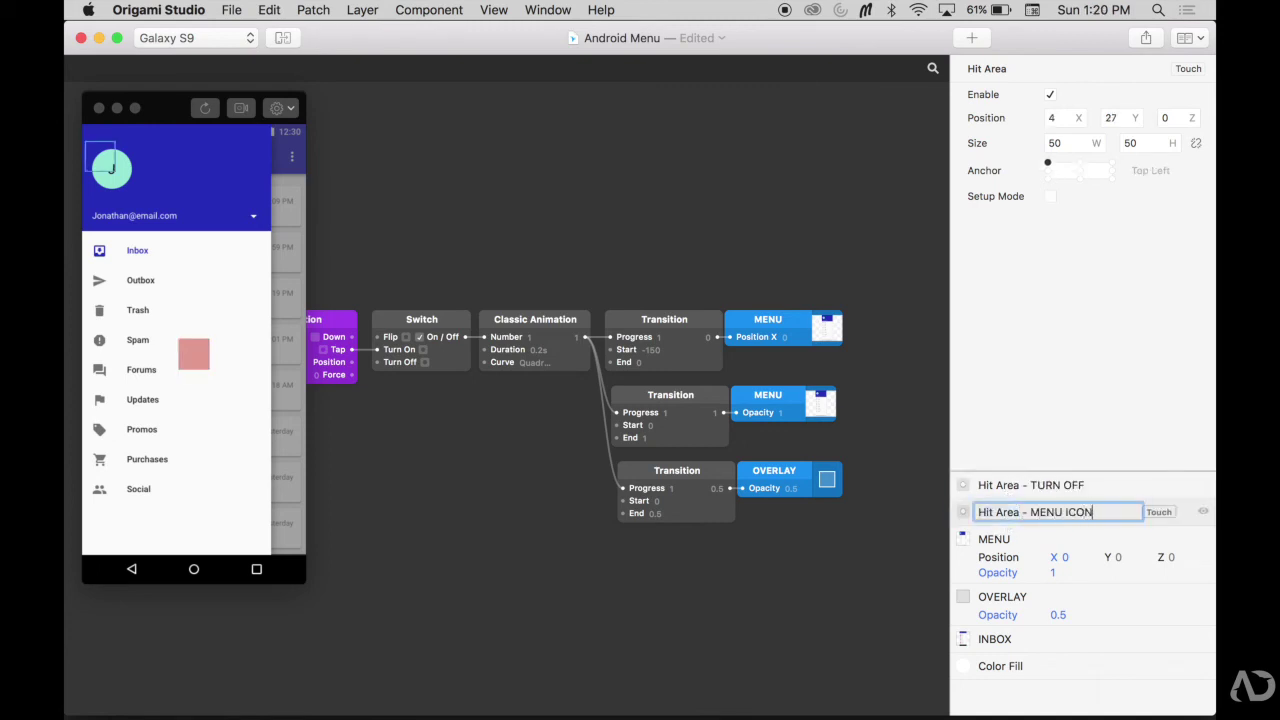
text(MENU ICON)
click(1030, 485)
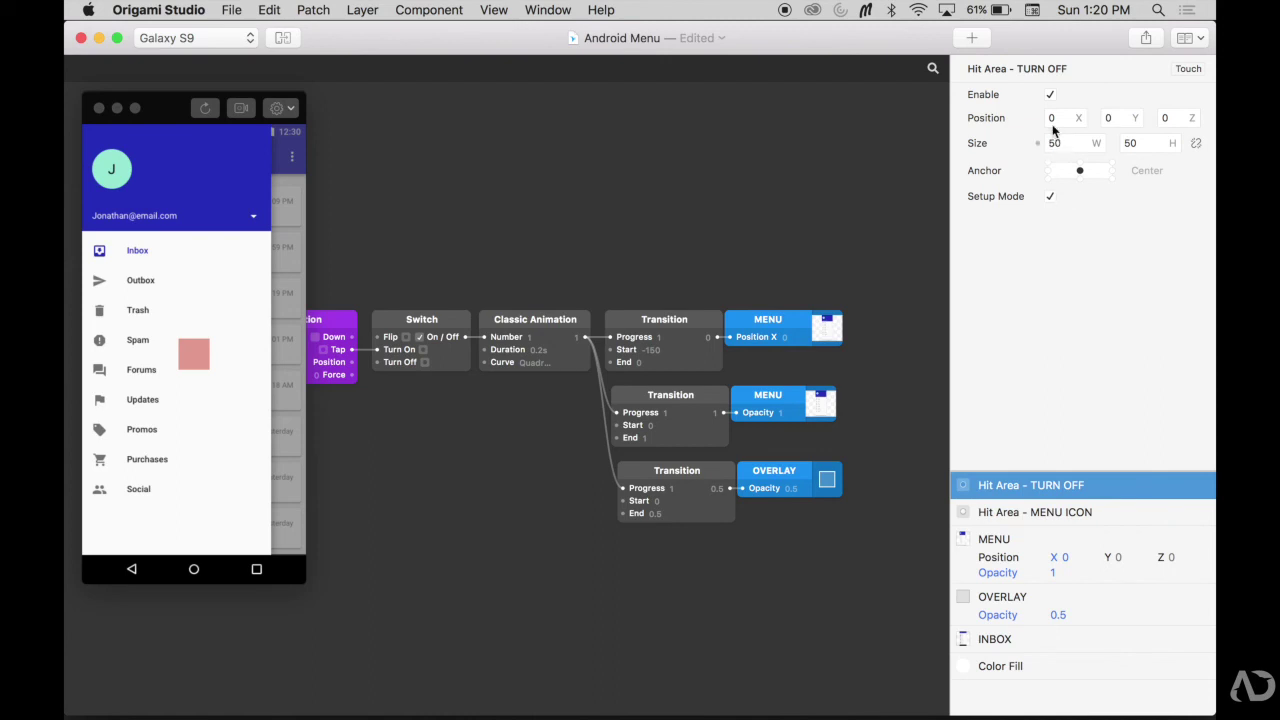
Step: Place the TURN OFF hit area at X 152, anchored top centre, 60 wide and about 692 high
drag(1084, 118, 1195, 117)
click(1135, 143)
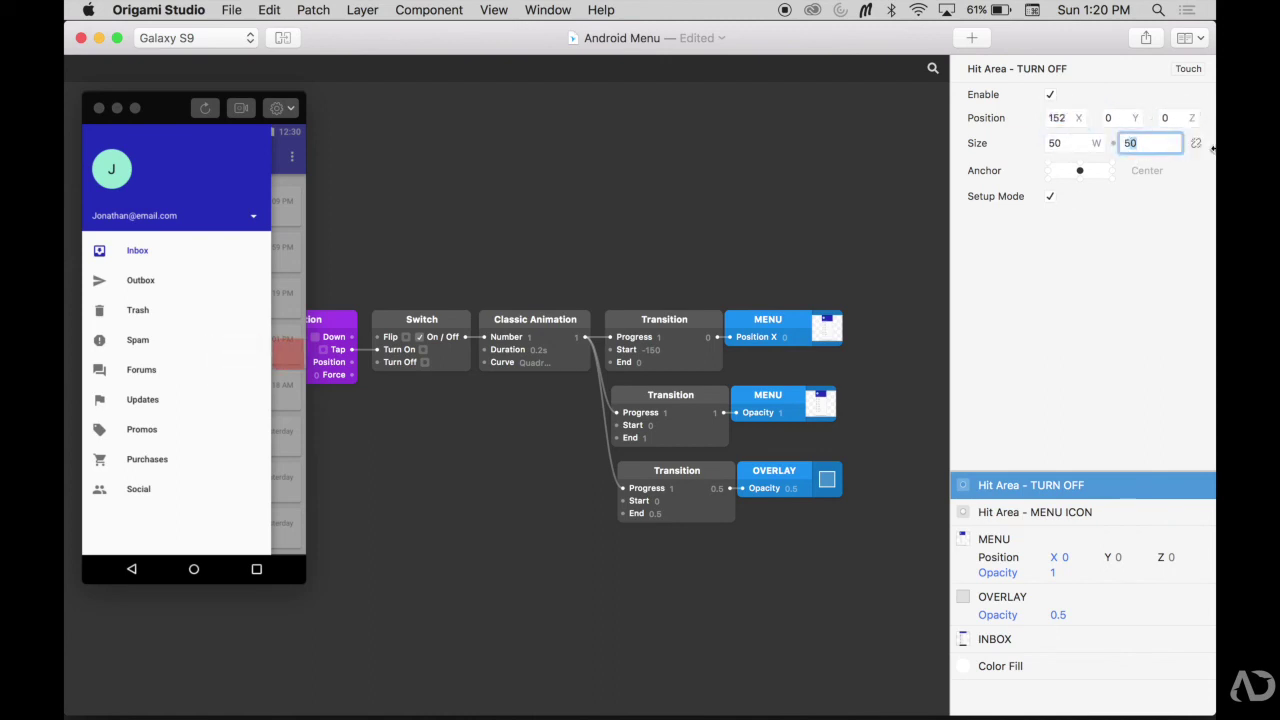
drag(1129, 143, 1212, 106)
drag(1135, 141, 1140, 105)
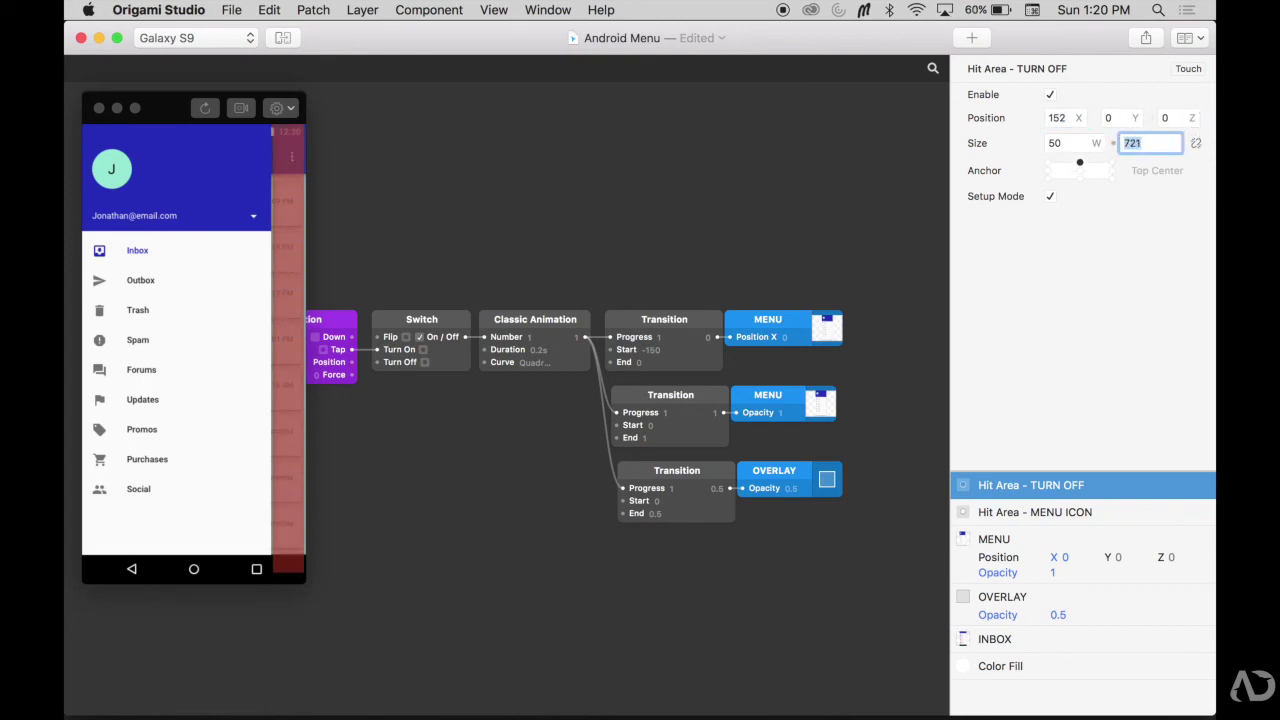
text(700)
key(Return)
click(1004, 480)
click(1167, 486)
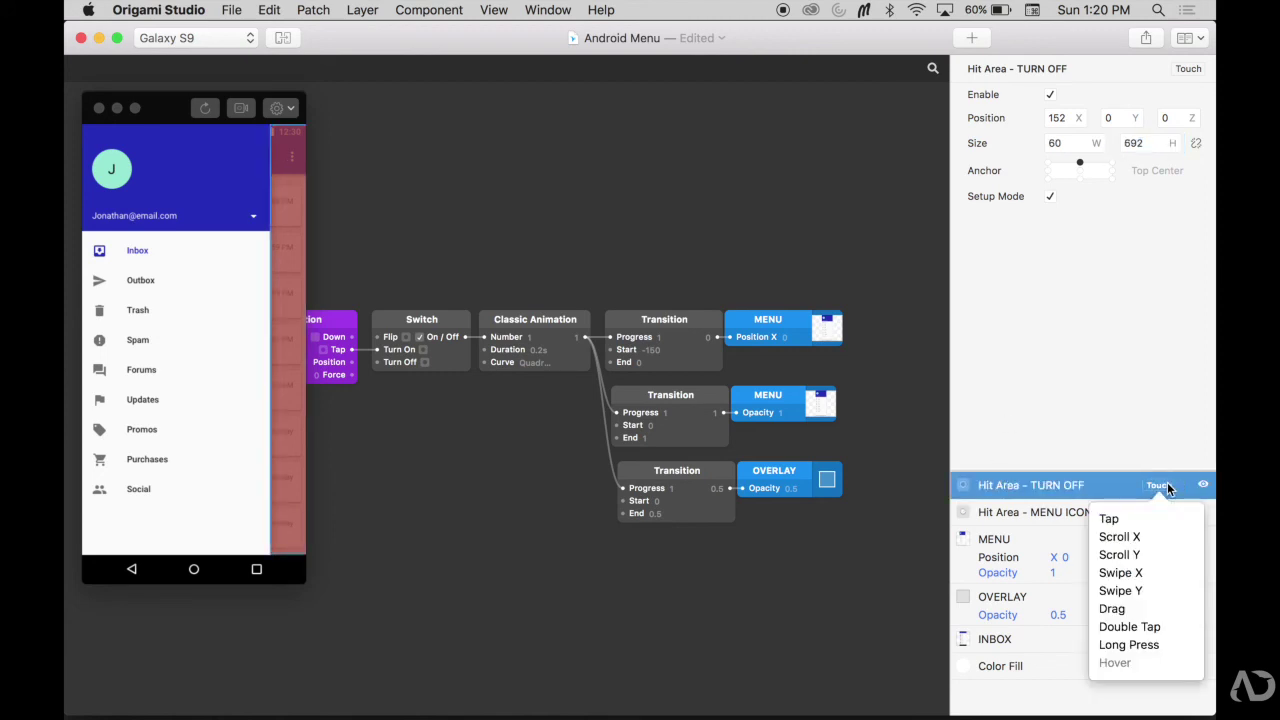
Step: Add a Tap interaction for the TURN OFF hit area and wire its Tap into the Switch's Turn Off
click(1157, 515)
drag(556, 398, 322, 534)
scroll(434, 491, left, 5)
drag(471, 523, 378, 527)
click(286, 416)
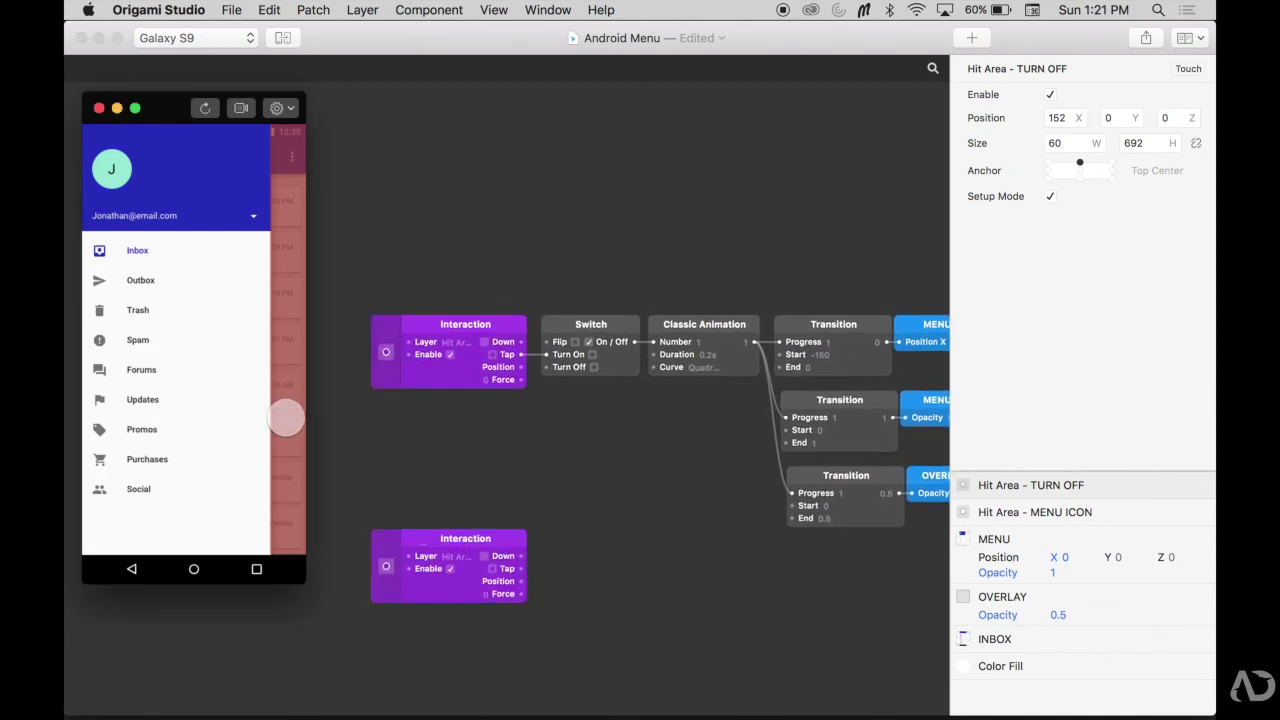
click(288, 449)
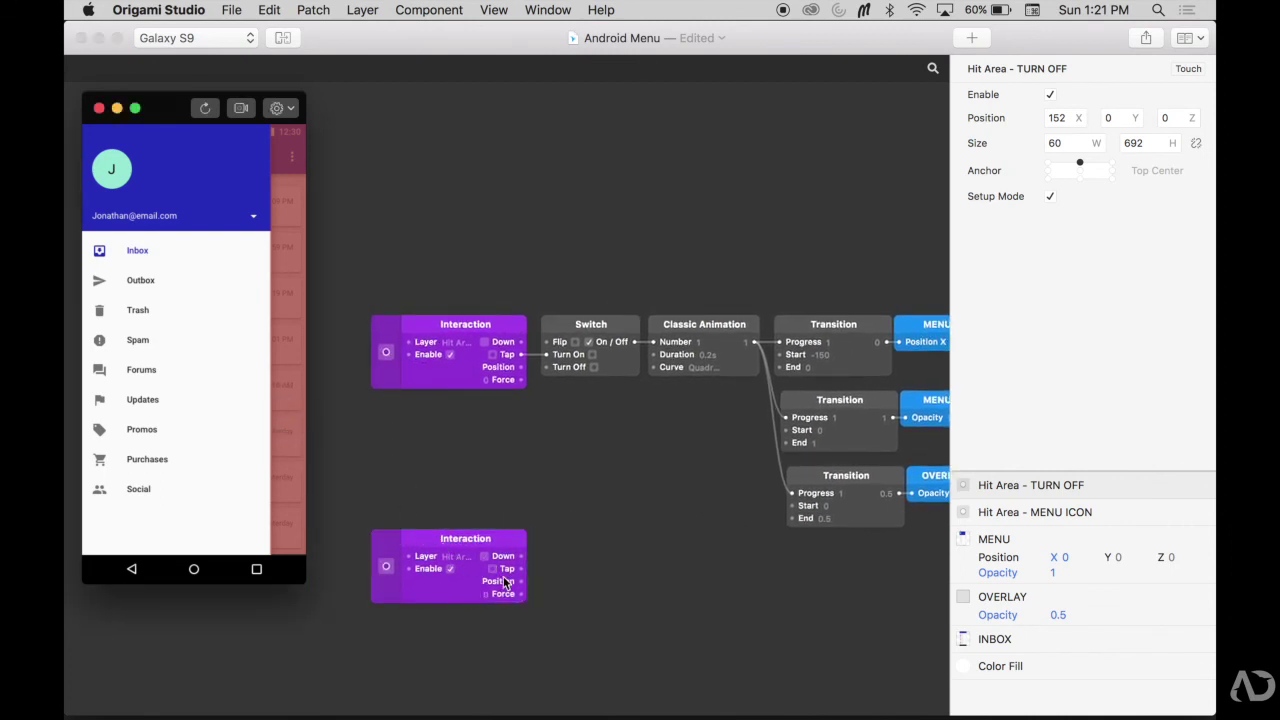
drag(521, 568, 547, 367)
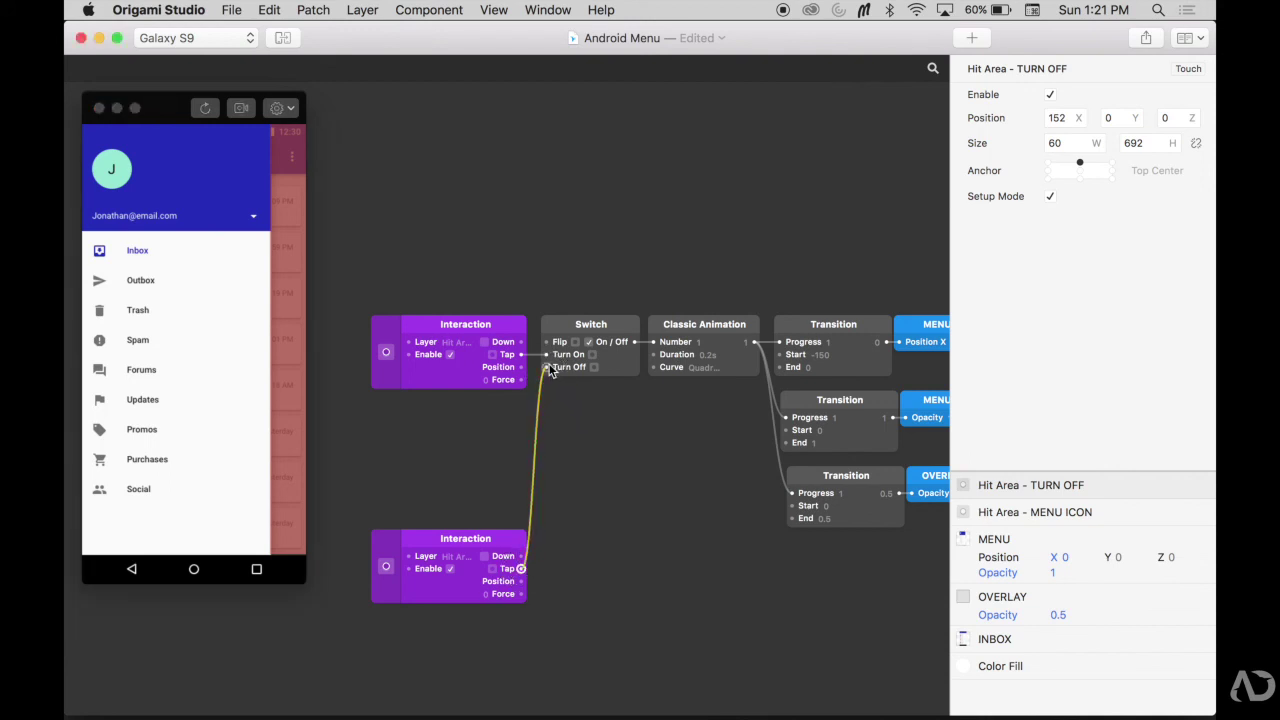
drag(491, 540, 491, 425)
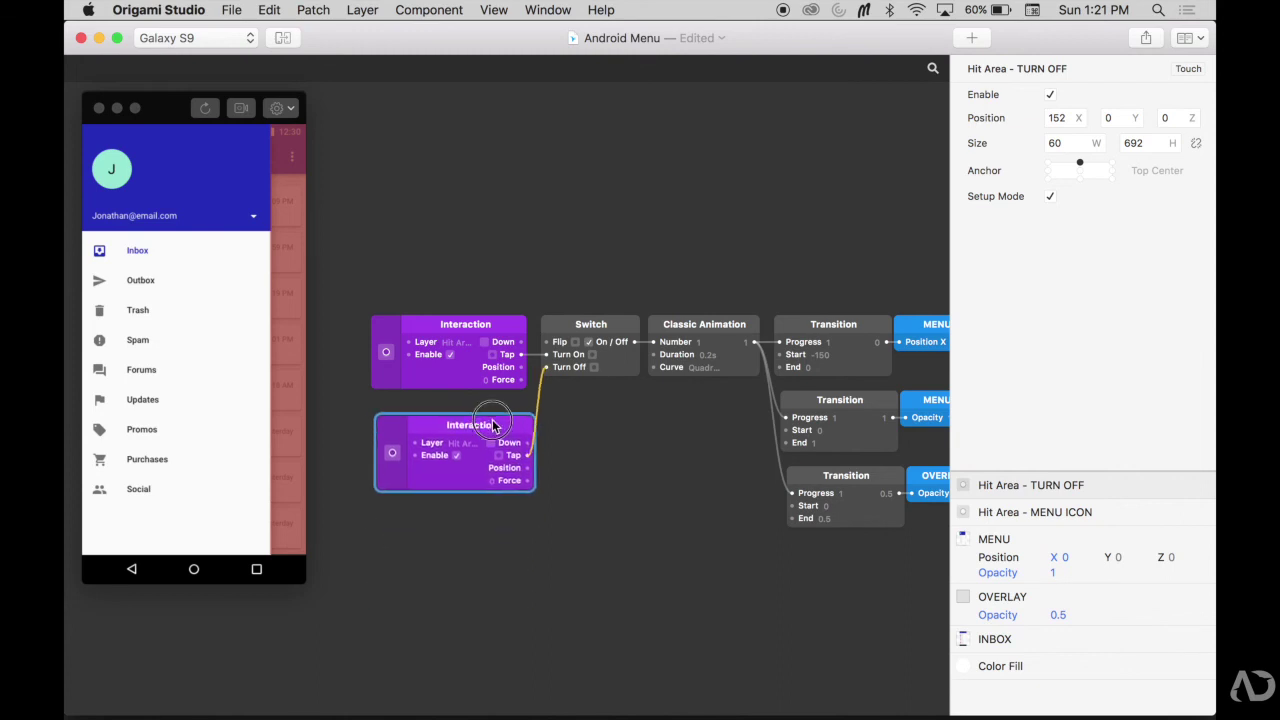
click(288, 220)
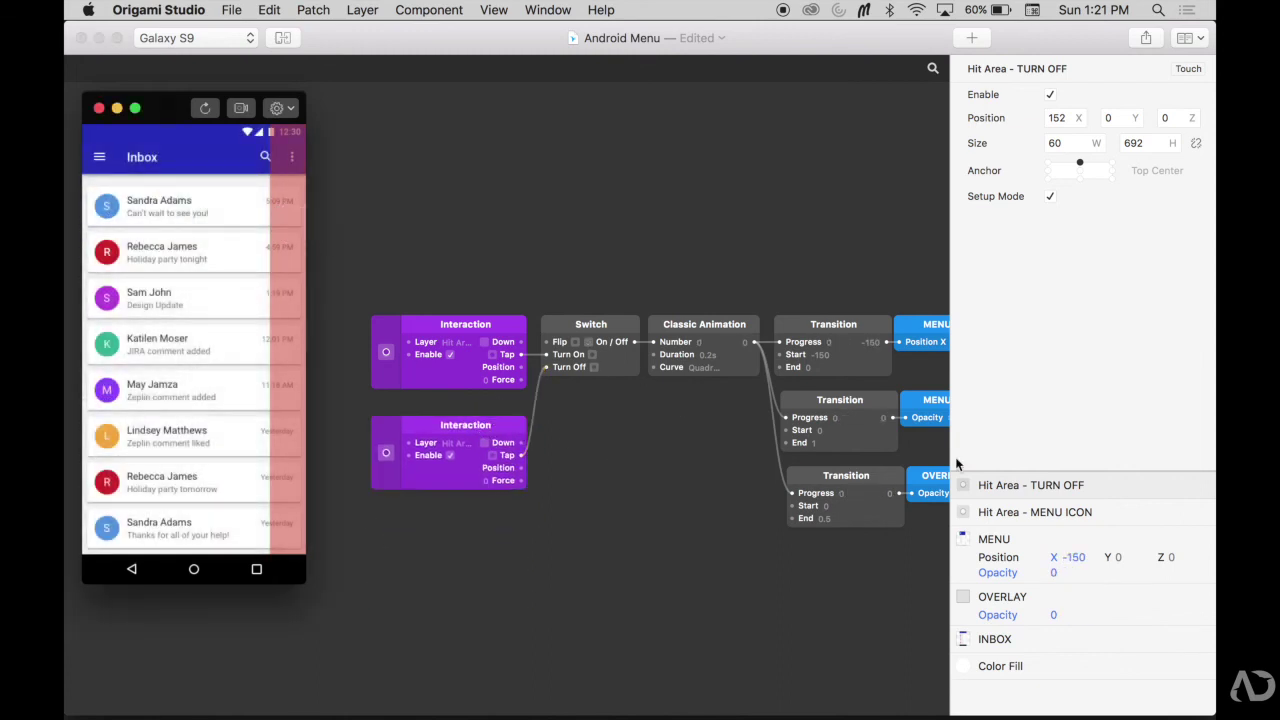
Step: Turn off Setup Mode on the TURN OFF hit area, then open and close the drawer
click(982, 487)
click(1049, 197)
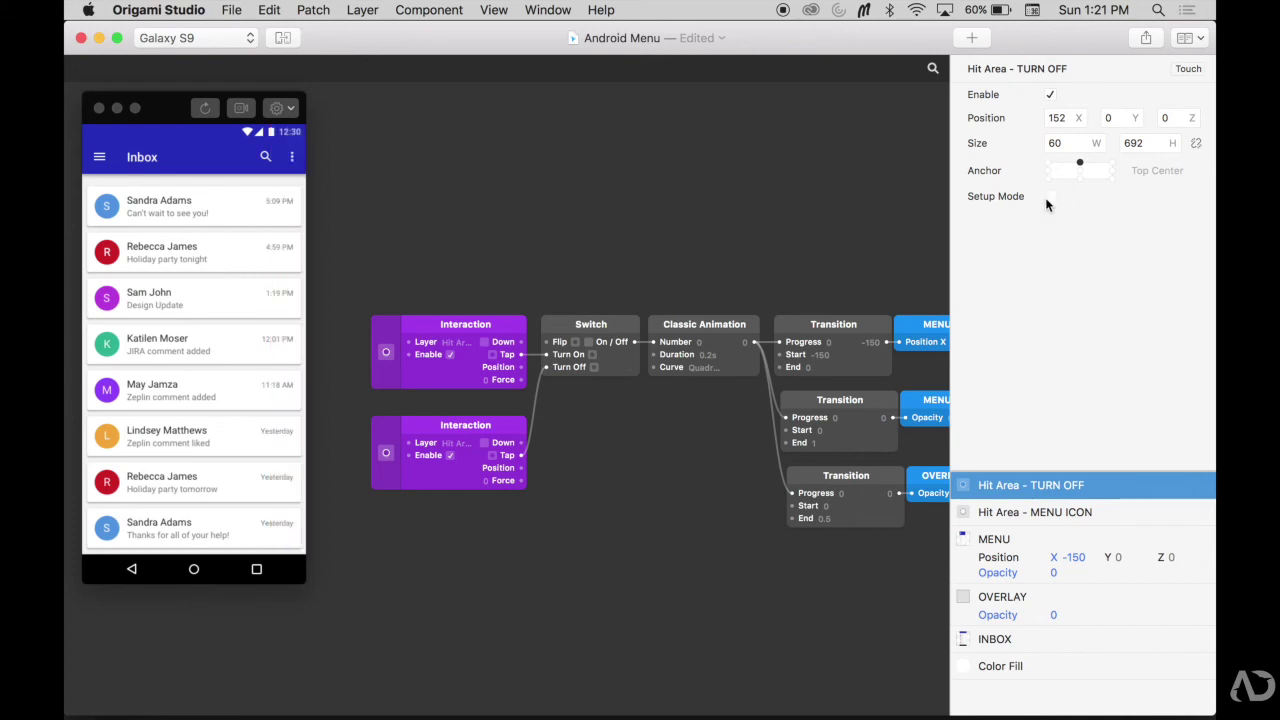
click(99, 157)
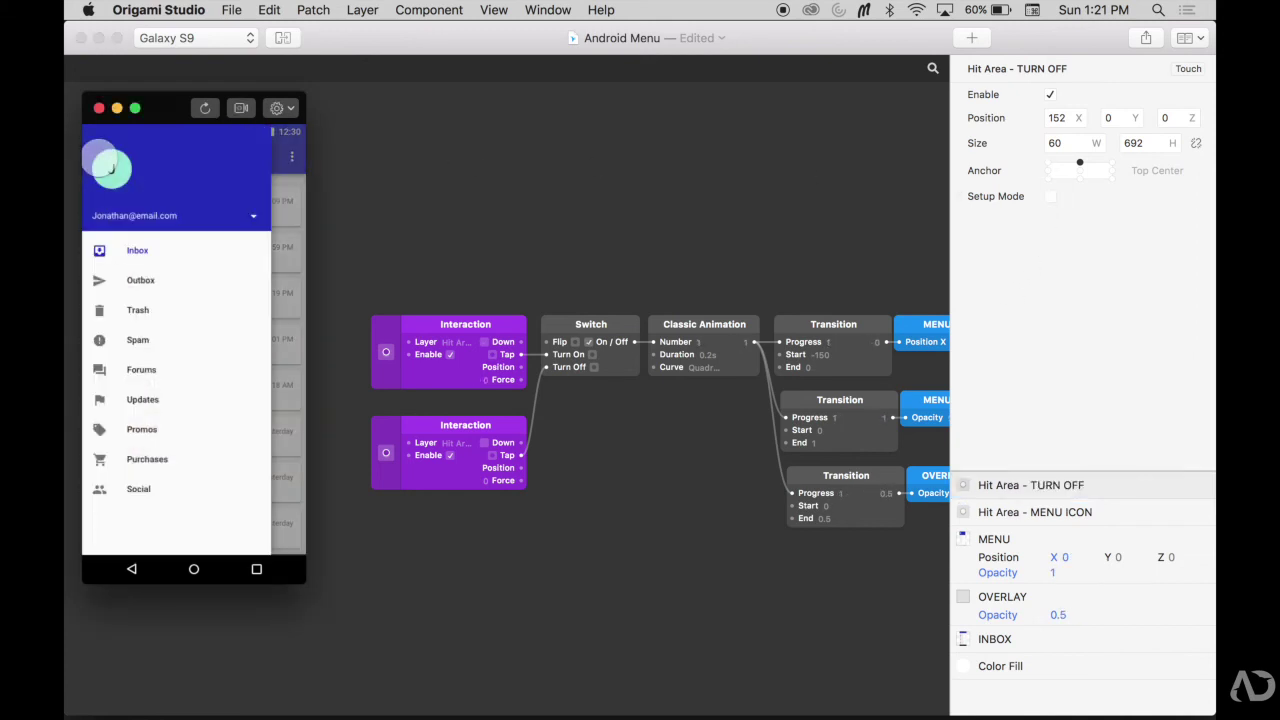
click(291, 198)
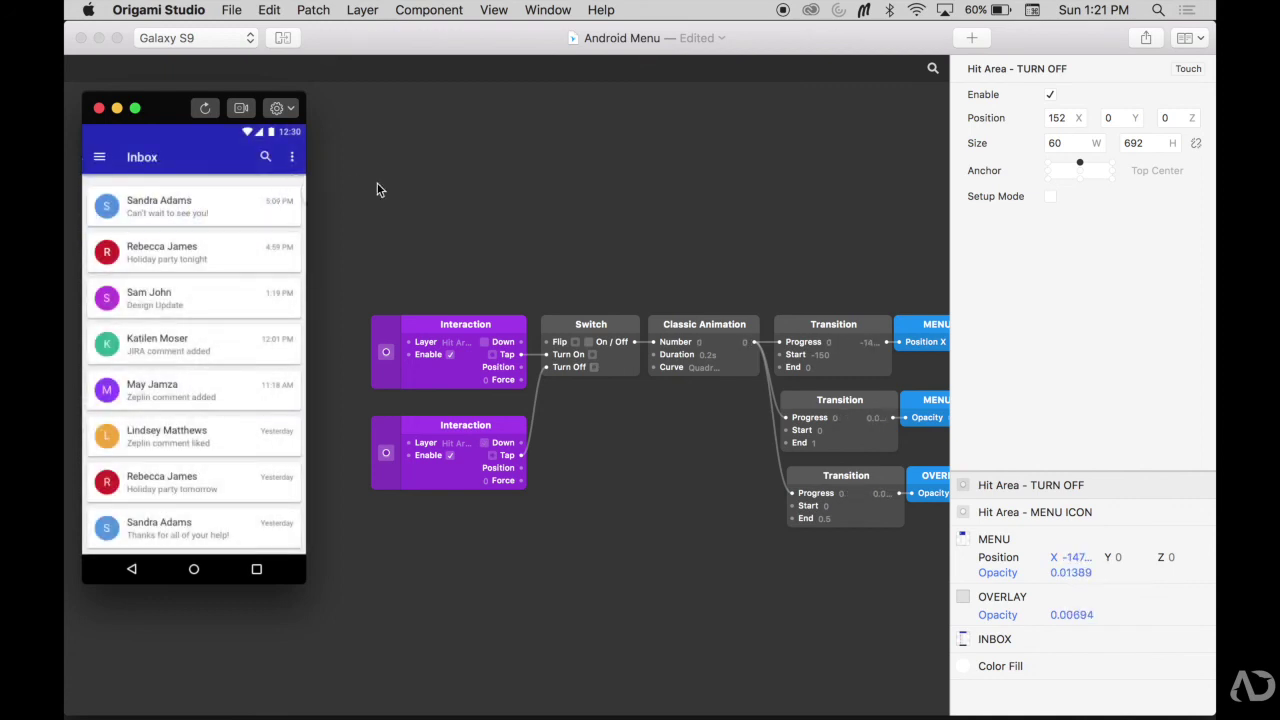
Step: Repeatedly reopen the drawer from the menu icon and close it from the dimmed area
click(422, 177)
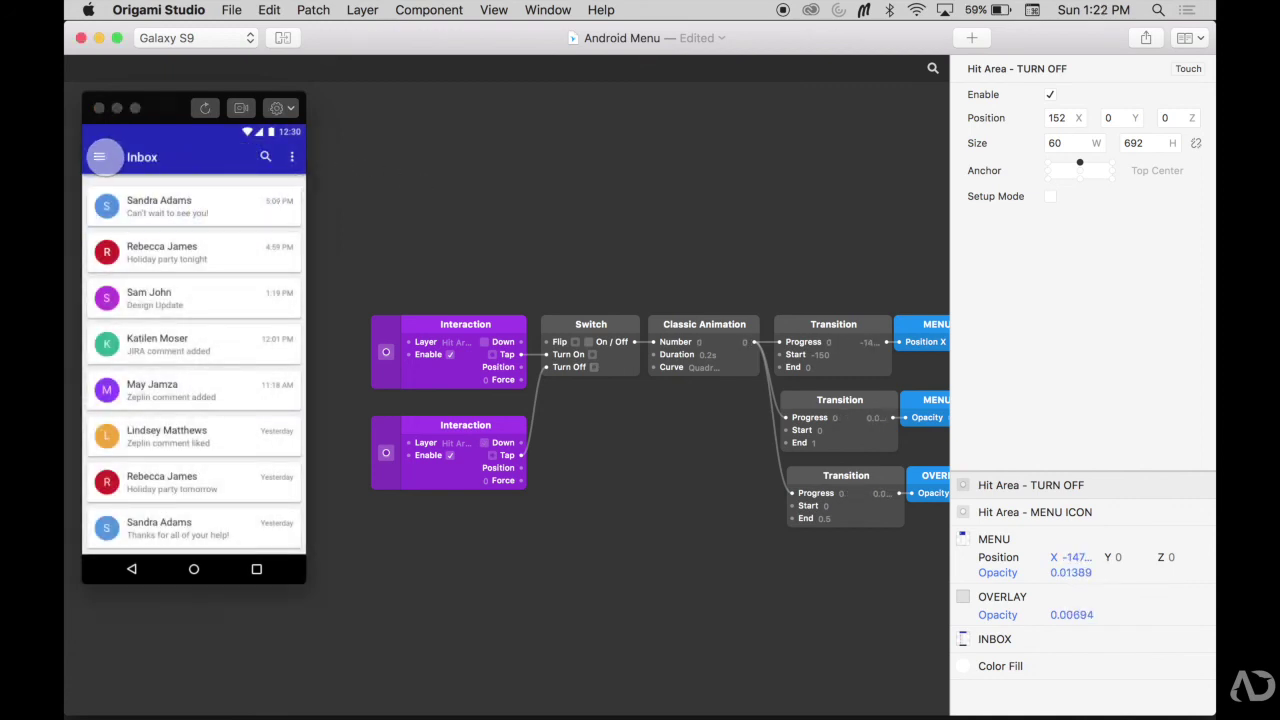
click(100, 156)
click(100, 156)
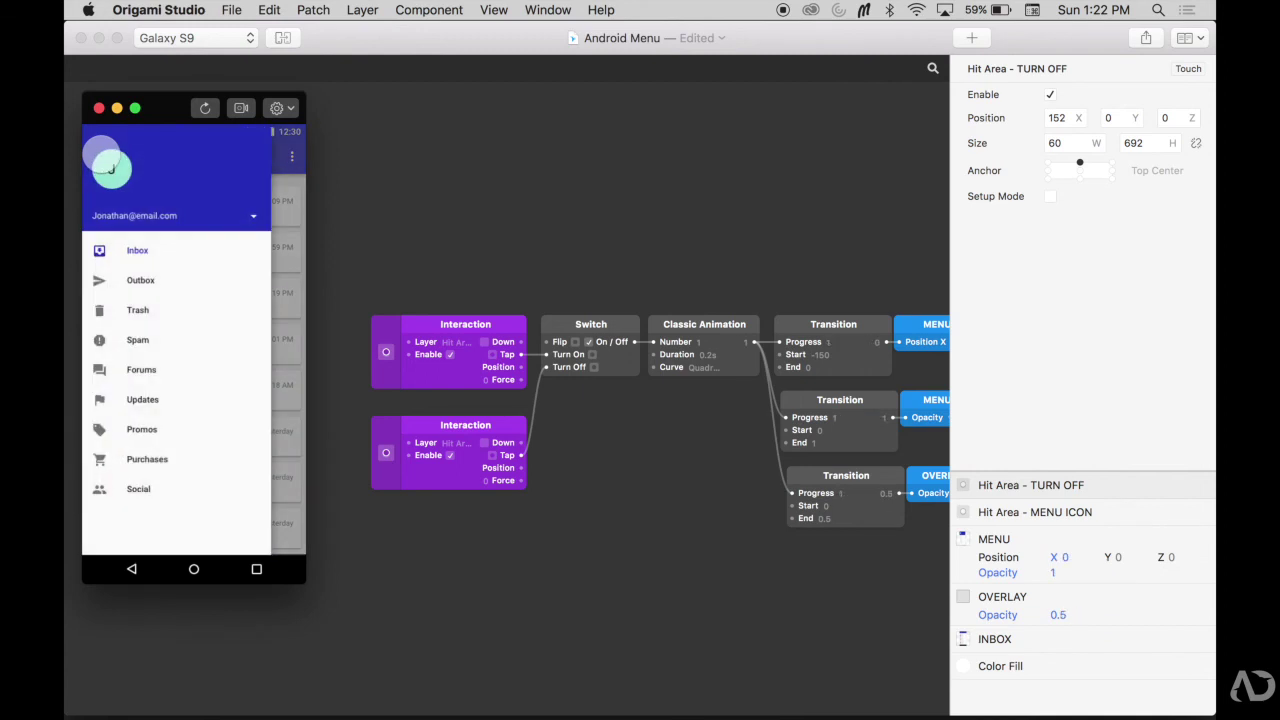
click(287, 214)
click(100, 156)
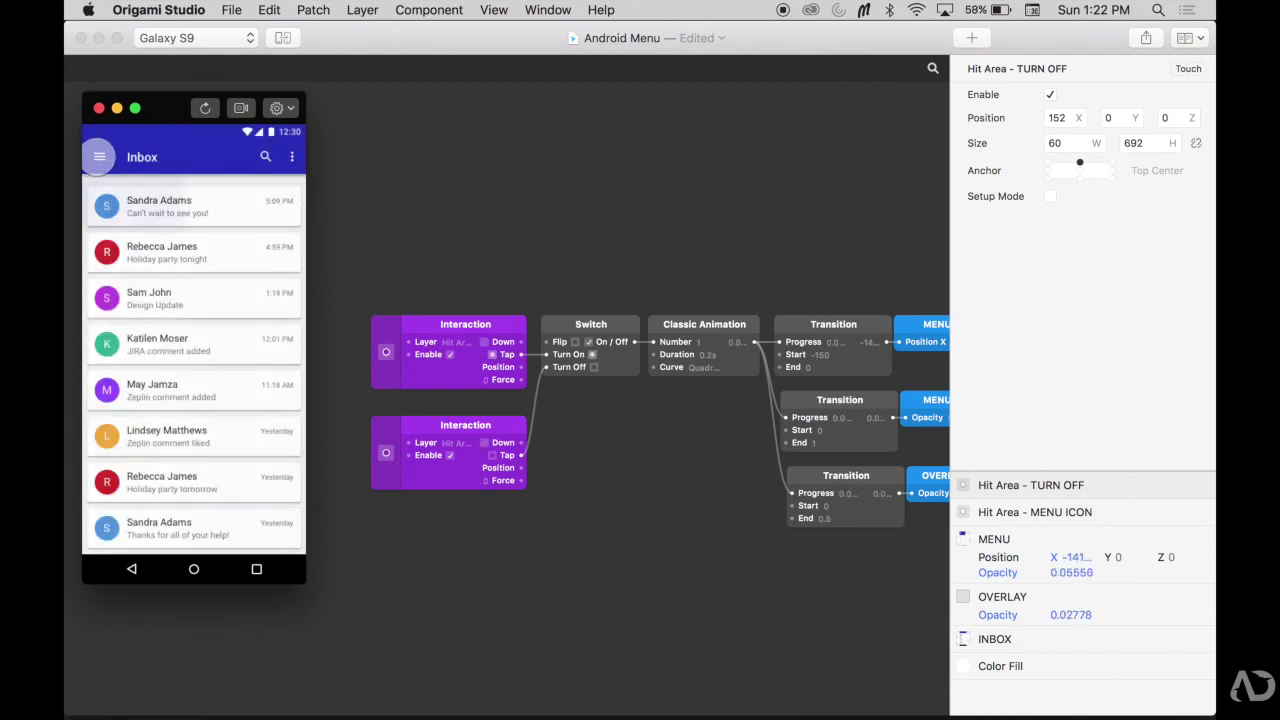
click(288, 213)
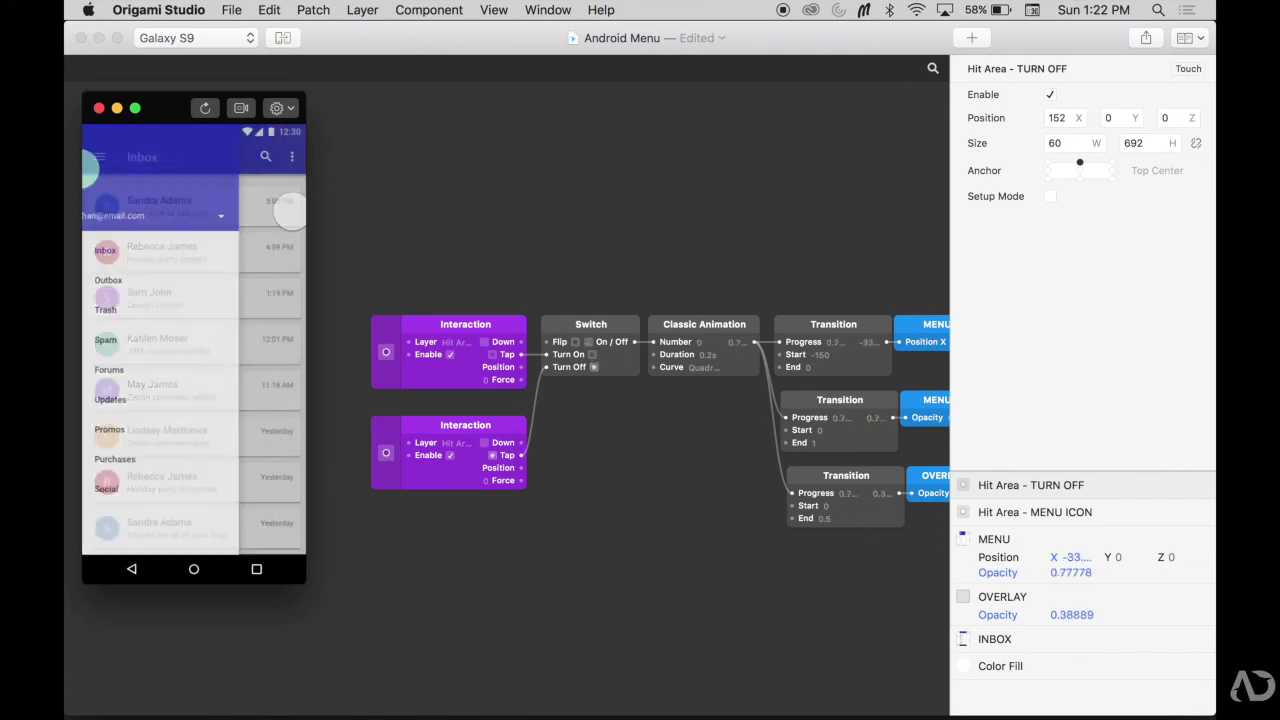